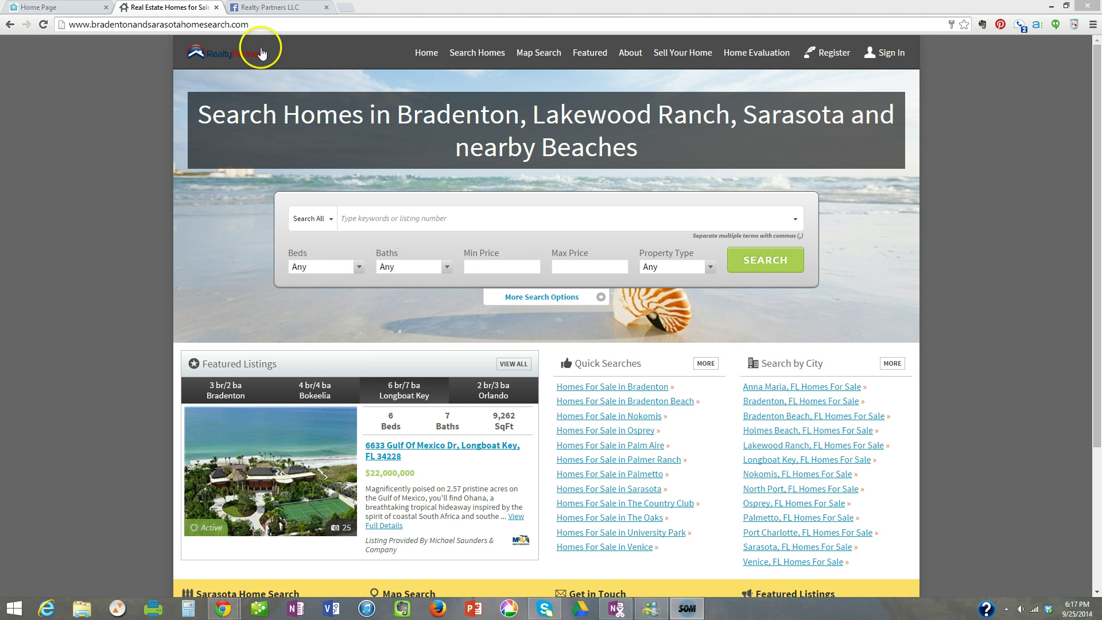
# Sign in to the home-search site with the saved agent credentials to reach the Leads dashboard.
pyautogui.click(280, 7)
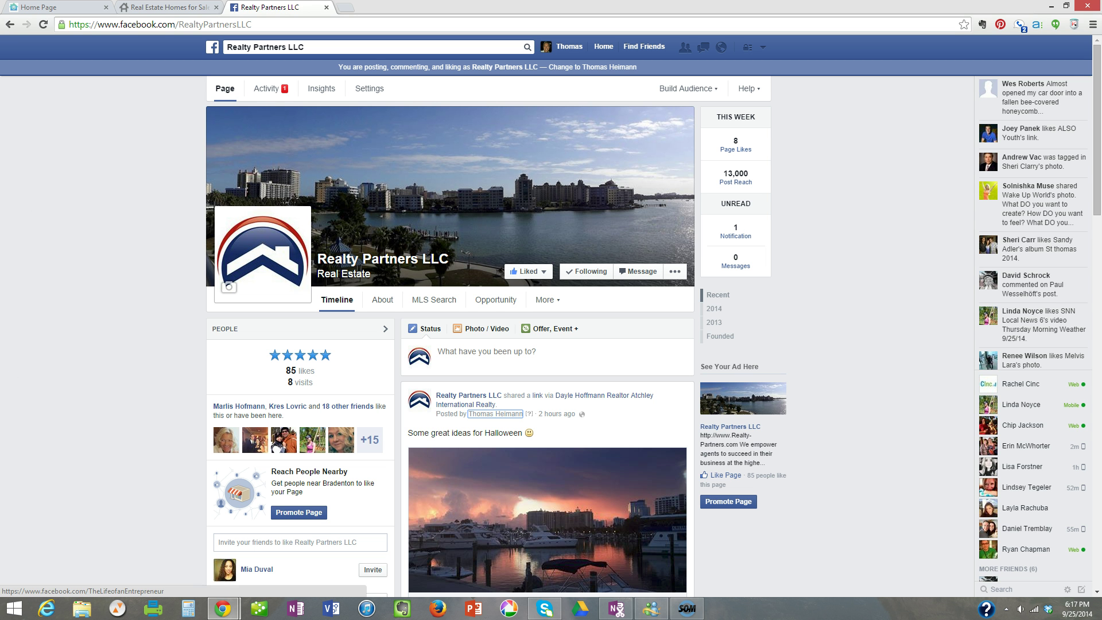
pyautogui.click(180, 8)
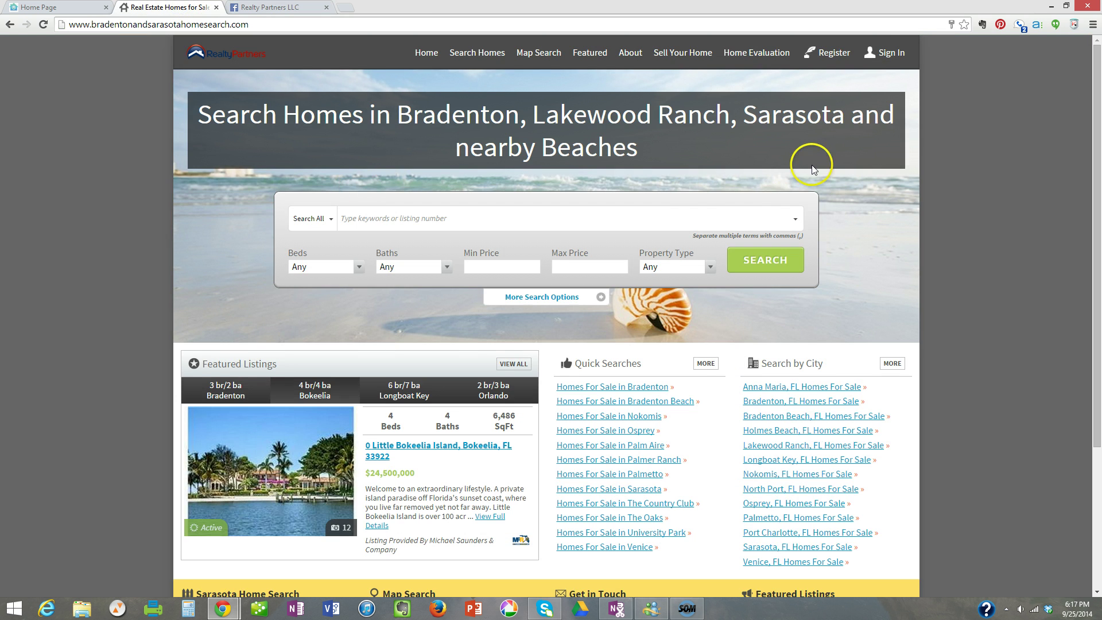
pyautogui.click(896, 52)
pyautogui.click(546, 352)
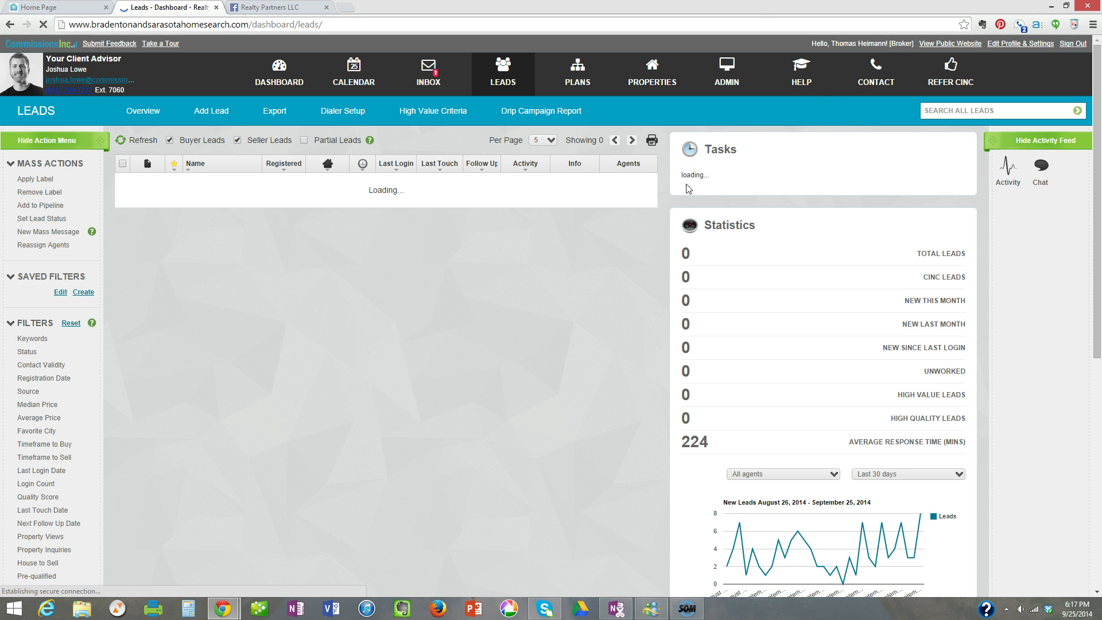
pyautogui.click(719, 175)
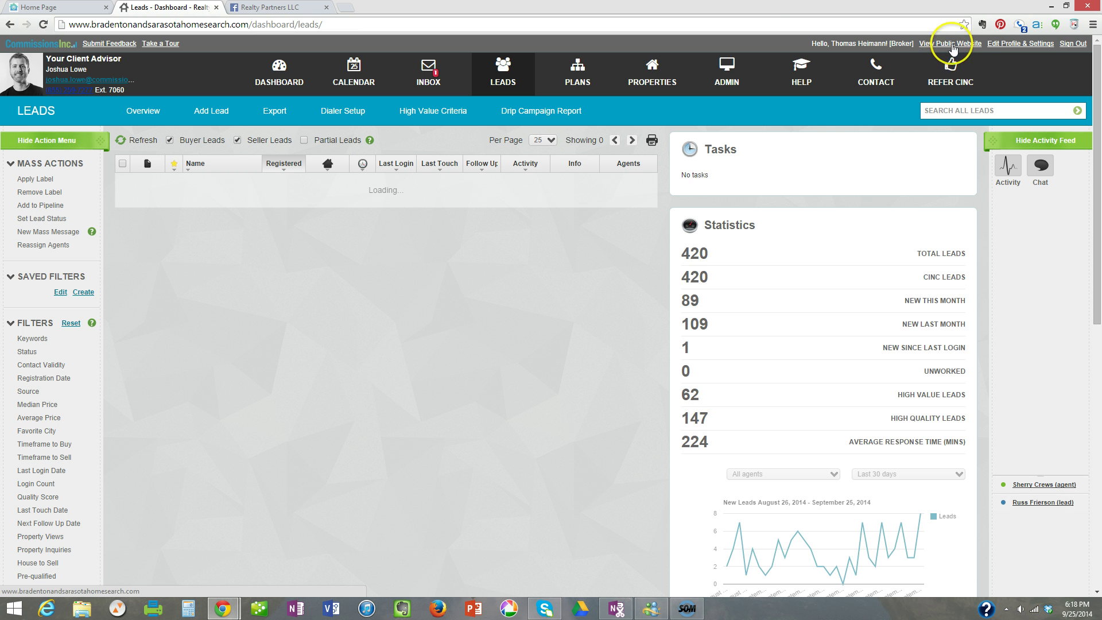
# Open the public Bradenton and Sarasota home-search website from the dashboard header.
pyautogui.click(955, 44)
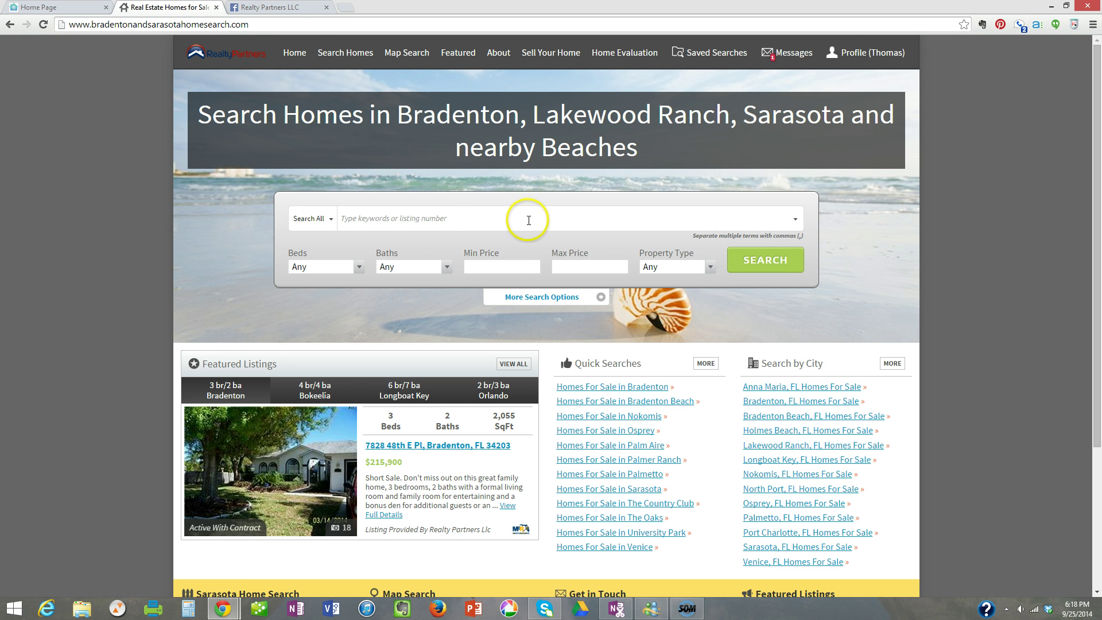
pyautogui.moveTo(855, 55)
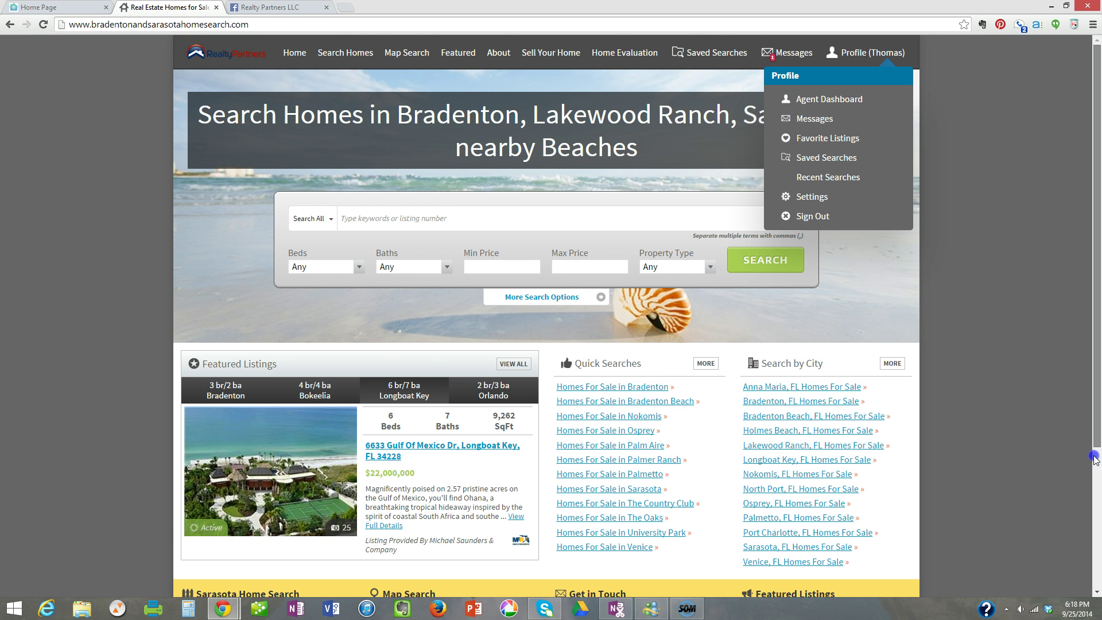
pyautogui.click(1098, 500)
pyautogui.moveTo(1097, 499); pyautogui.dragTo(1091, 472)
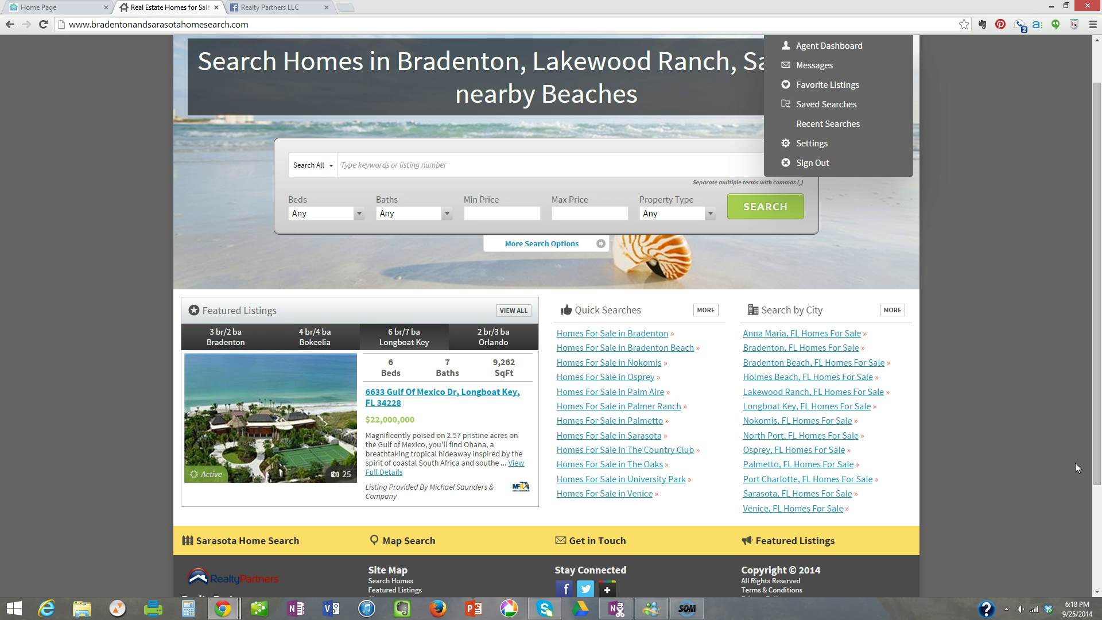
# Open the 'Homes For Sale in Palmer Ranch' quick search results.
pyautogui.click(621, 406)
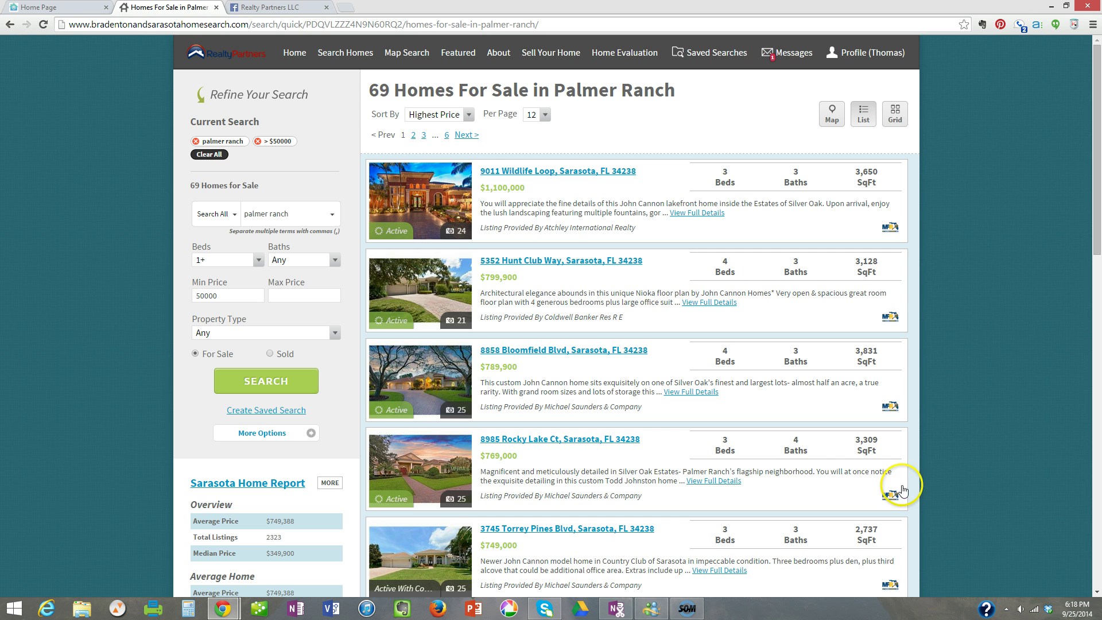
pyautogui.scroll(-1, 769, 442)
pyautogui.scroll(-2, 767, 447)
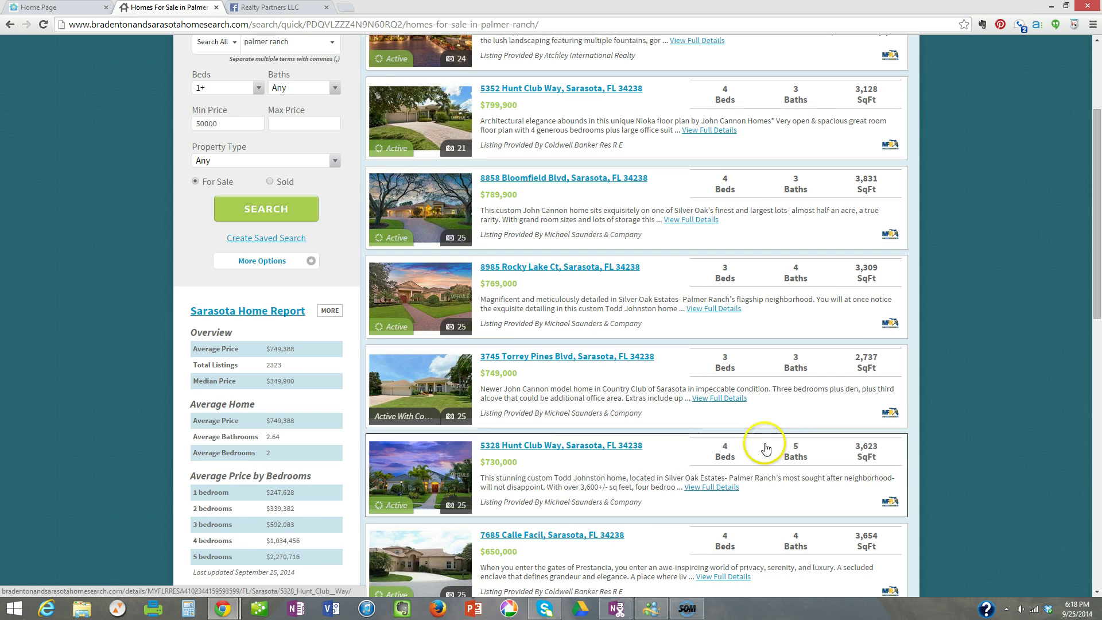
pyautogui.scroll(3, 758, 442)
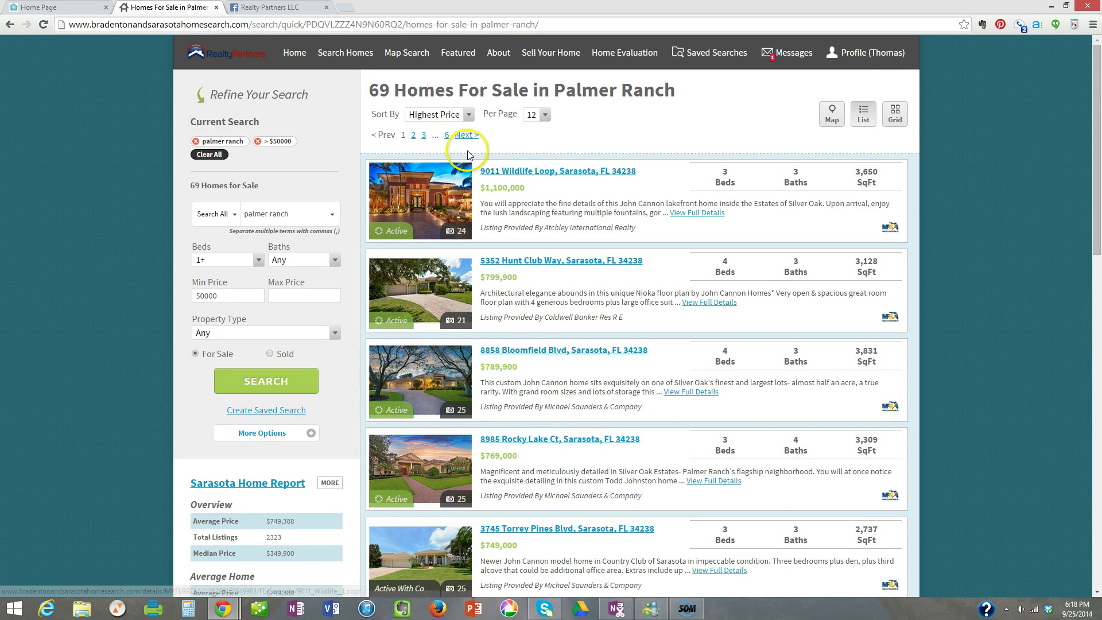
pyautogui.click(423, 134)
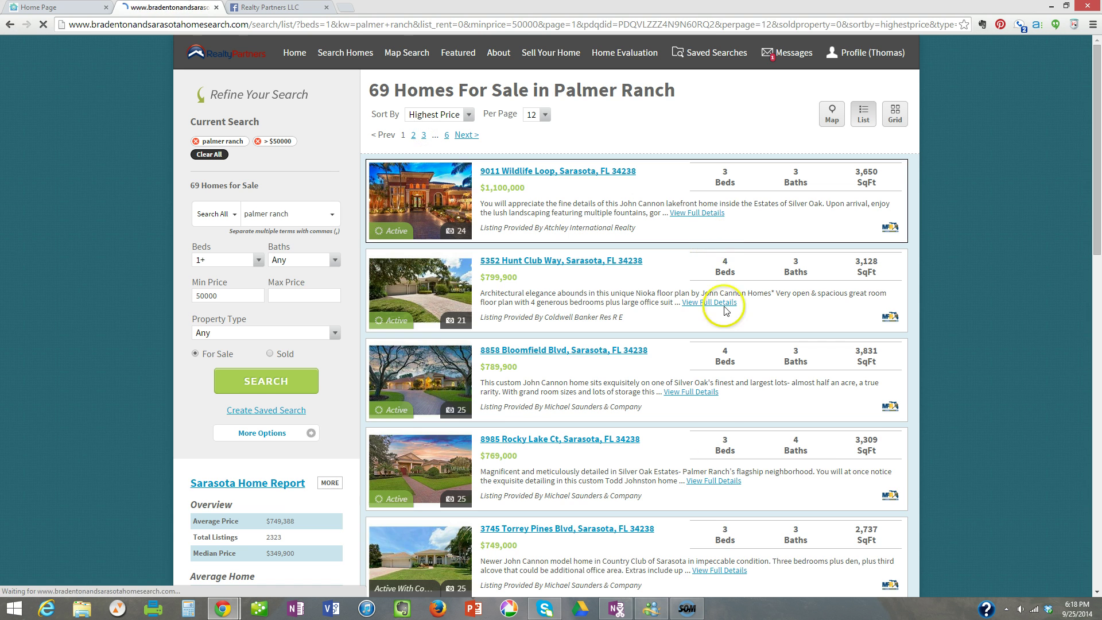
pyautogui.click(413, 136)
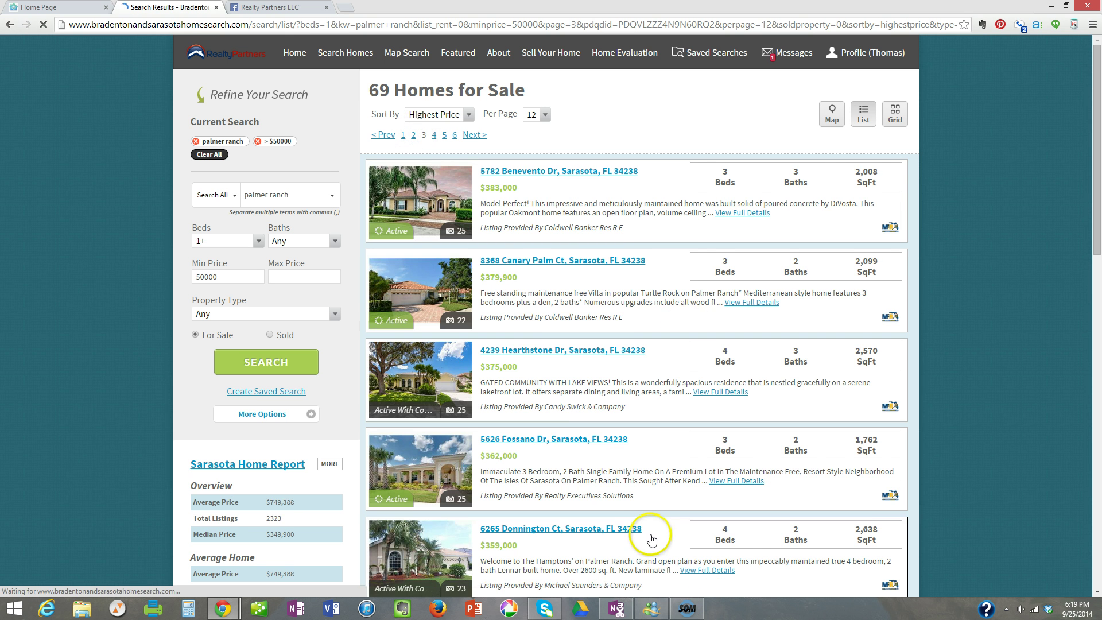
pyautogui.scroll(-2, 660, 493)
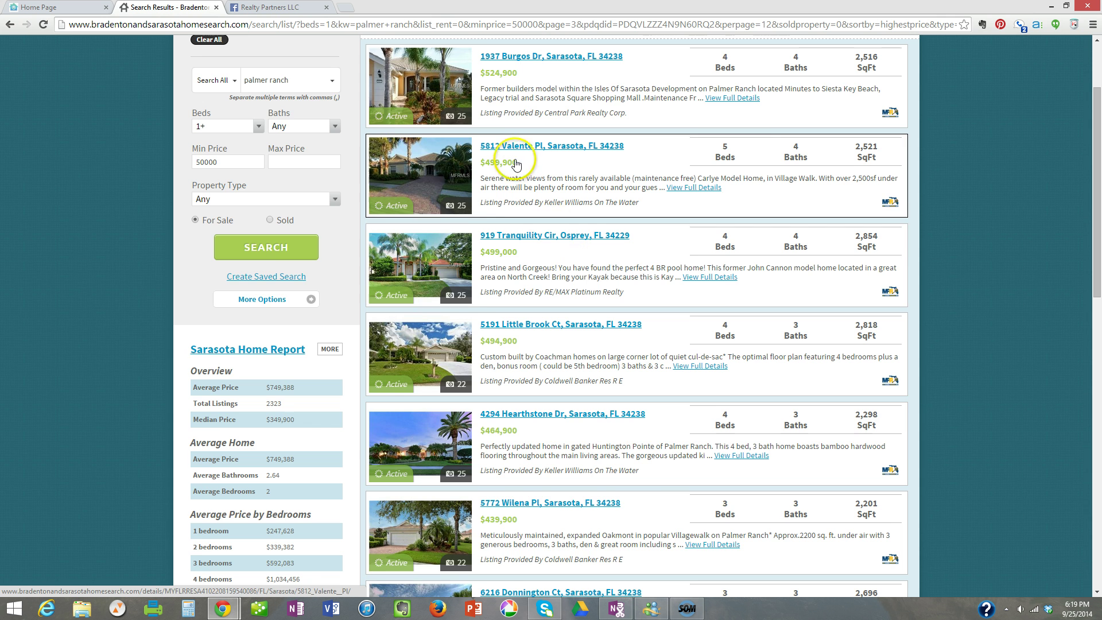
pyautogui.scroll(1, 484, 153)
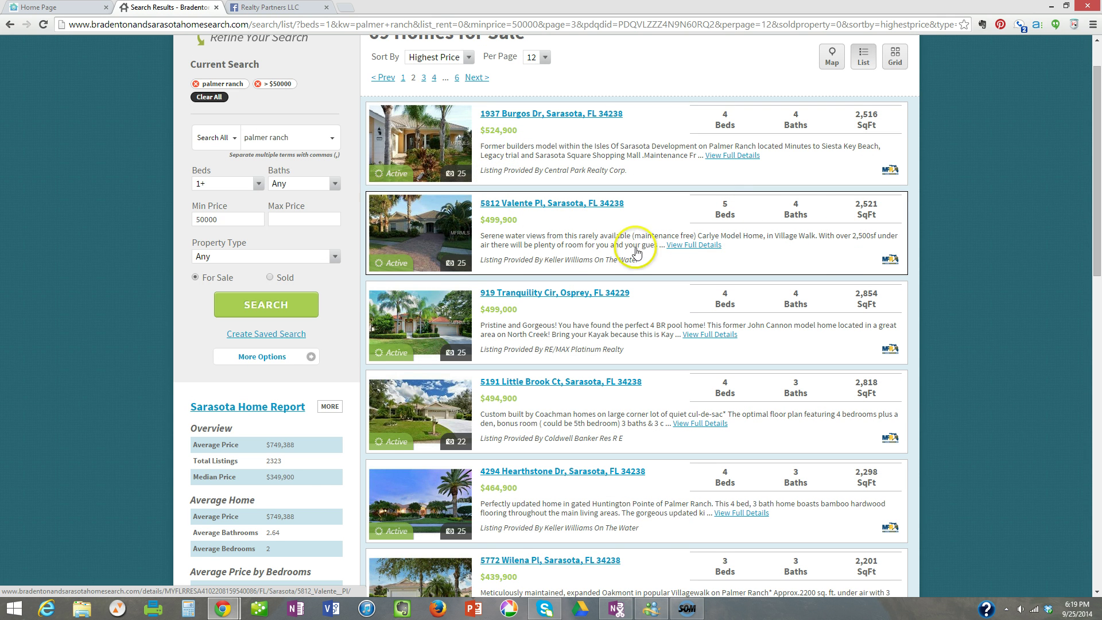
pyautogui.click(549, 208)
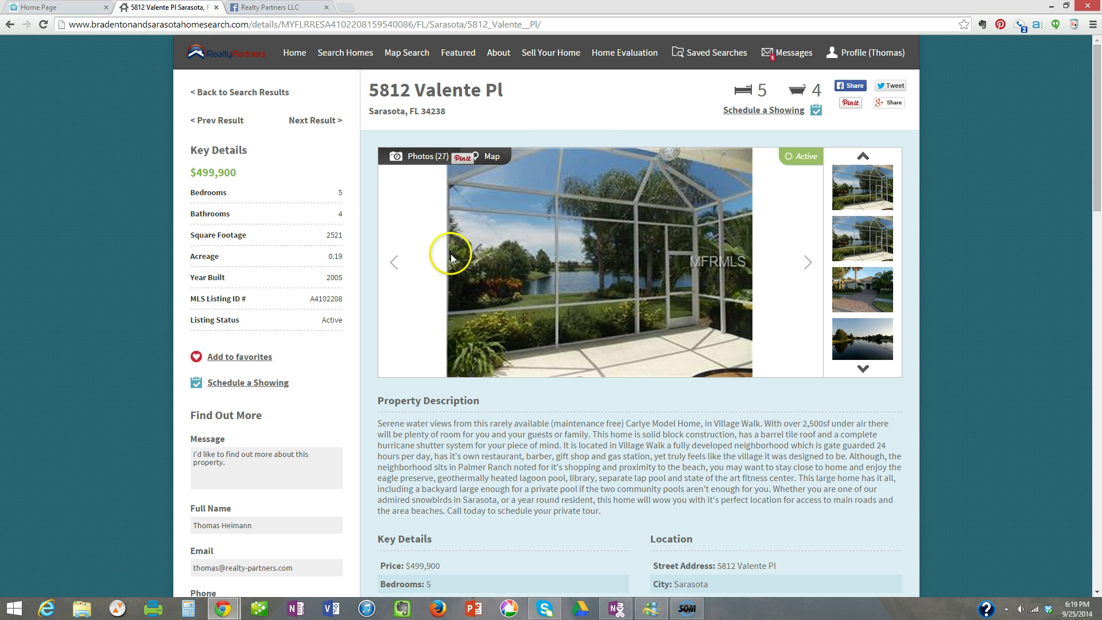
pyautogui.click(393, 262)
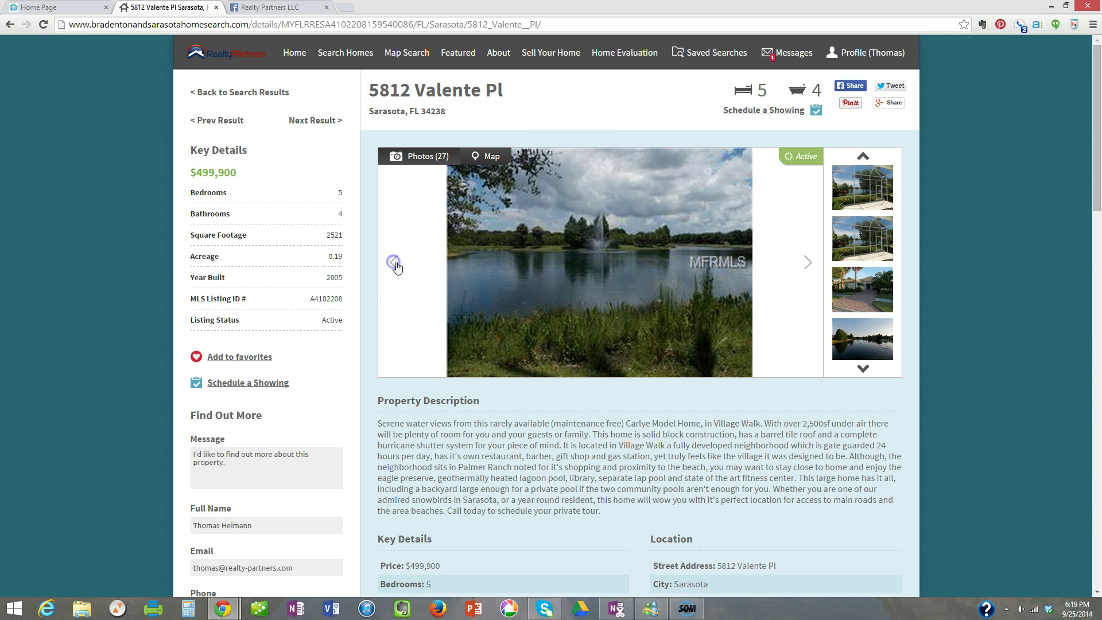
pyautogui.click(808, 262)
pyautogui.click(808, 262)
pyautogui.click(808, 259)
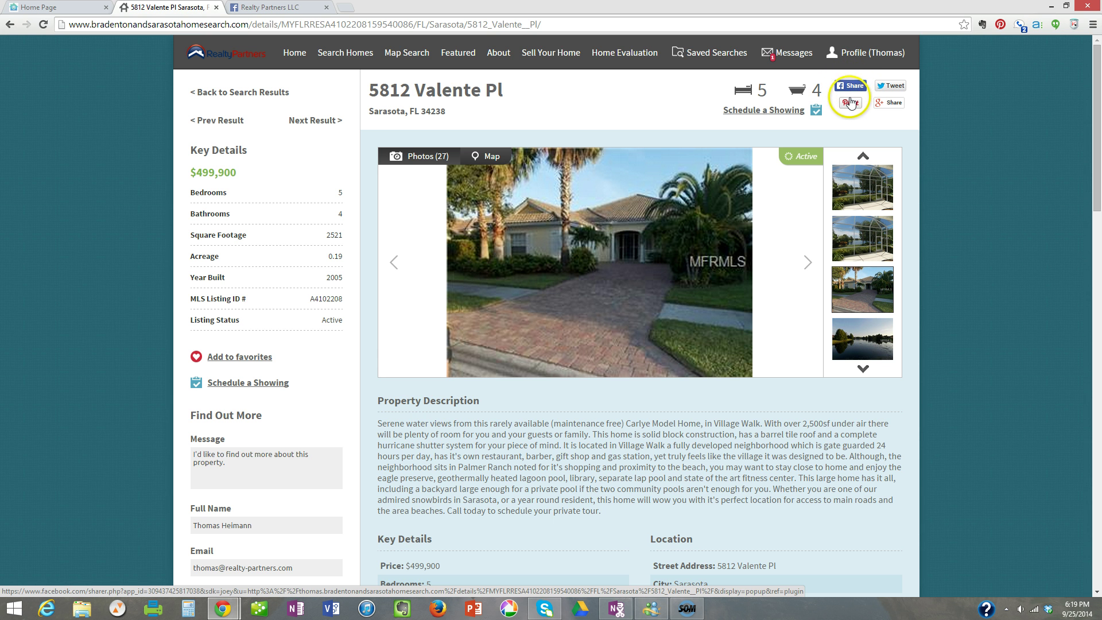
pyautogui.click(888, 102)
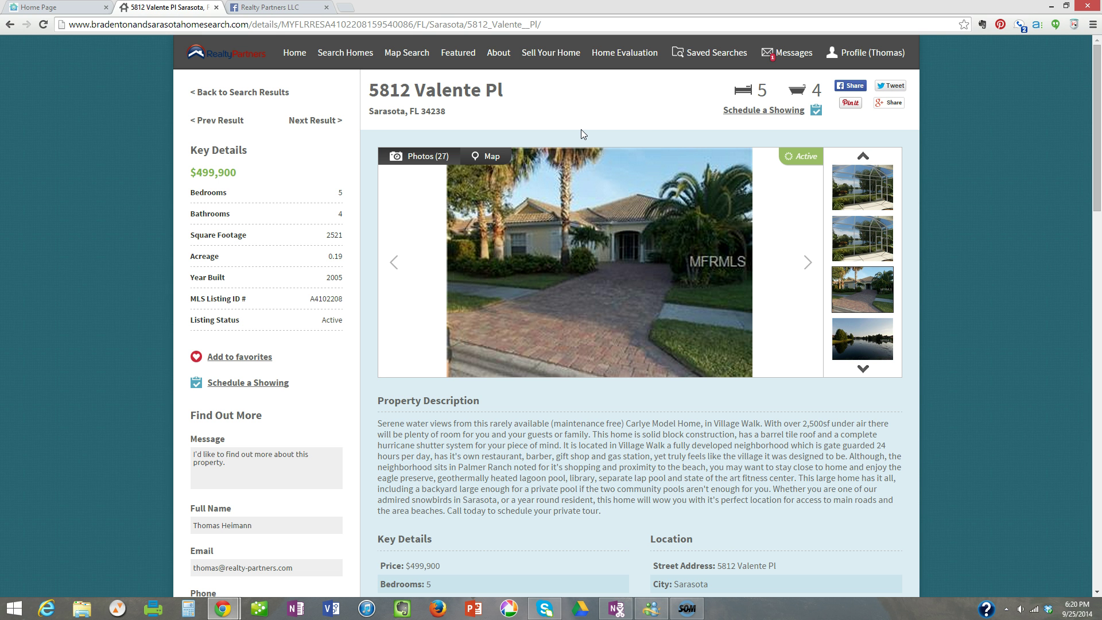
pyautogui.click(619, 107)
# Start a Facebook share of the listing and switch it to 'Share on a Page you manage'.
pyautogui.click(852, 86)
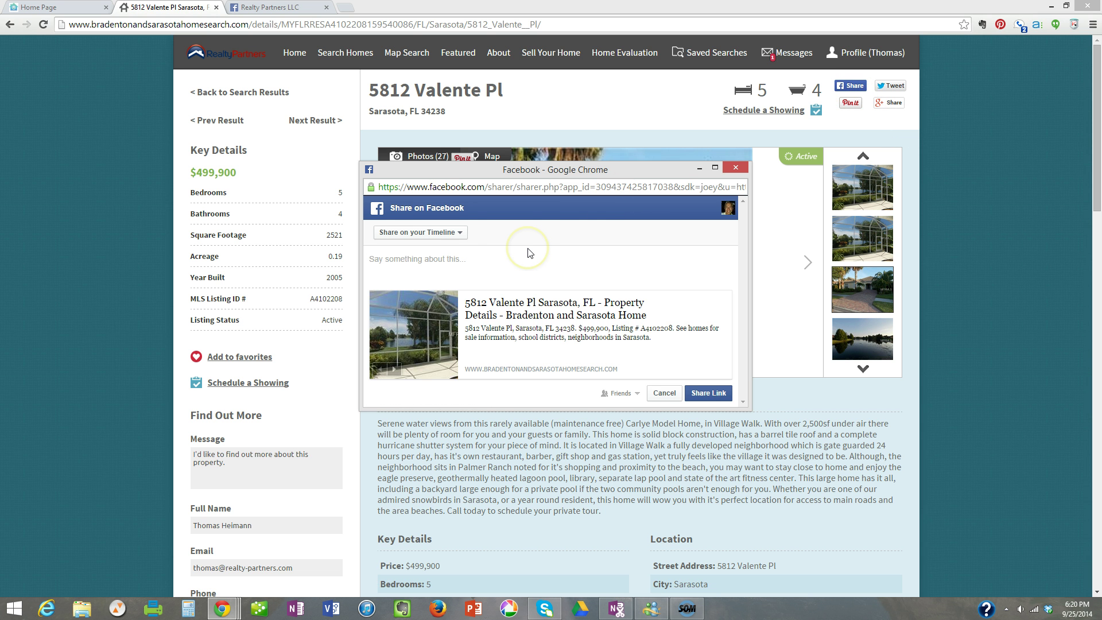
pyautogui.click(869, 52)
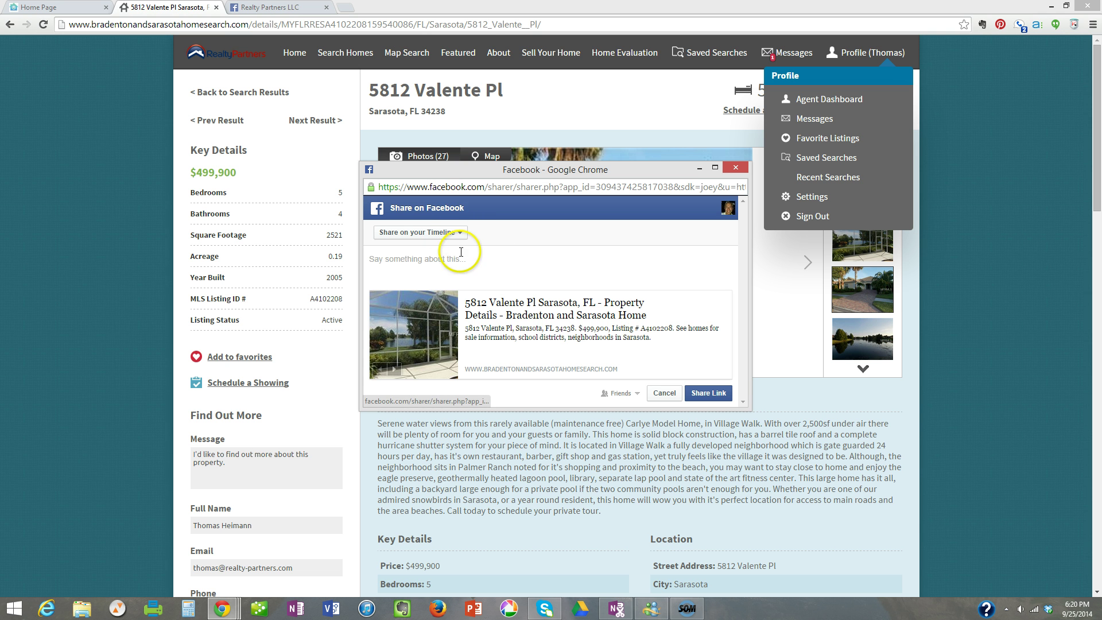
pyautogui.click(460, 237)
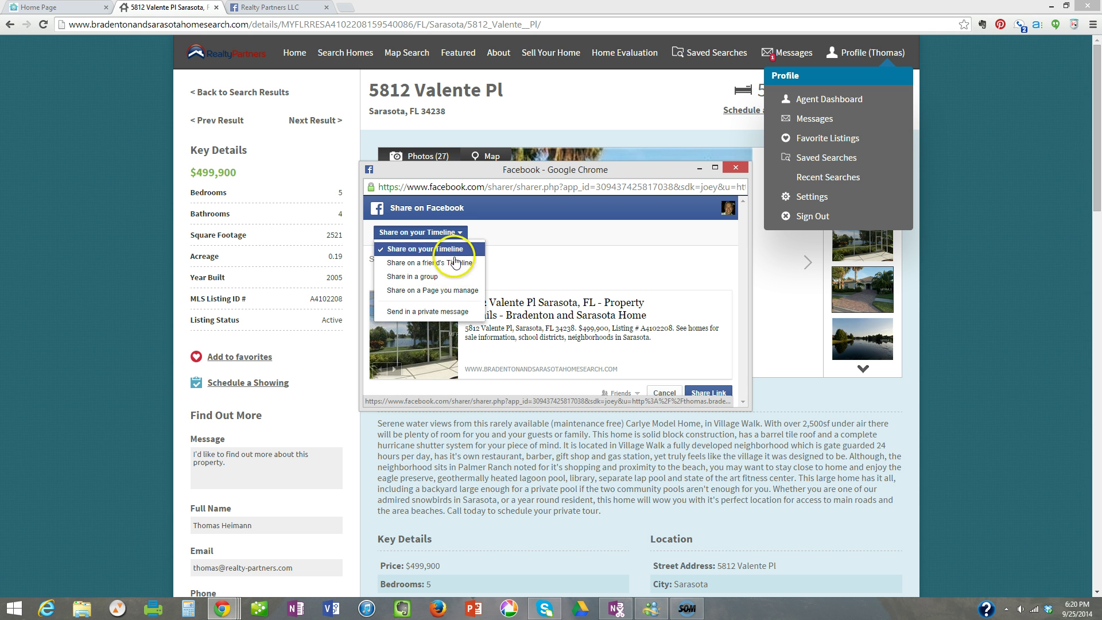
pyautogui.click(438, 290)
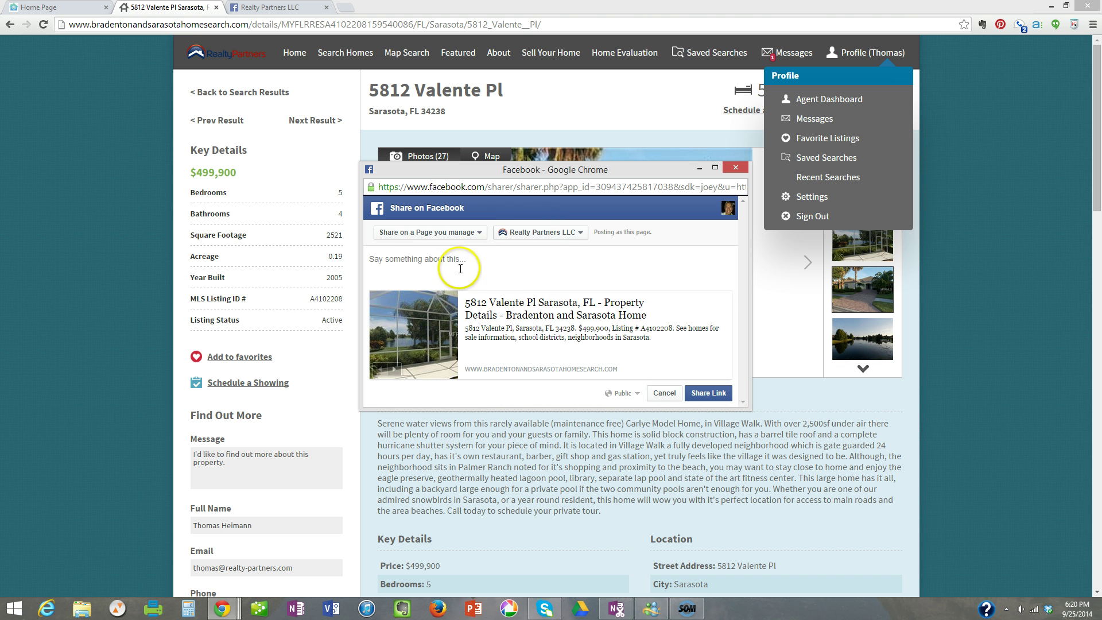
# Move the share window to the top right and focus its message box.
pyautogui.moveTo(528, 169); pyautogui.dragTo(484, 145)
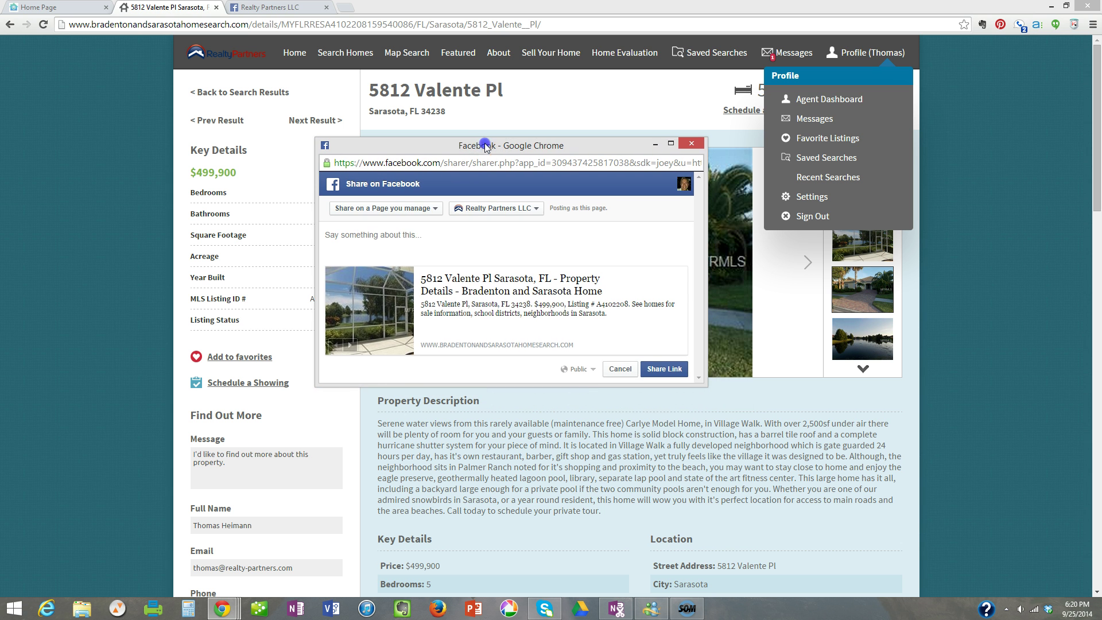
pyautogui.click(408, 248)
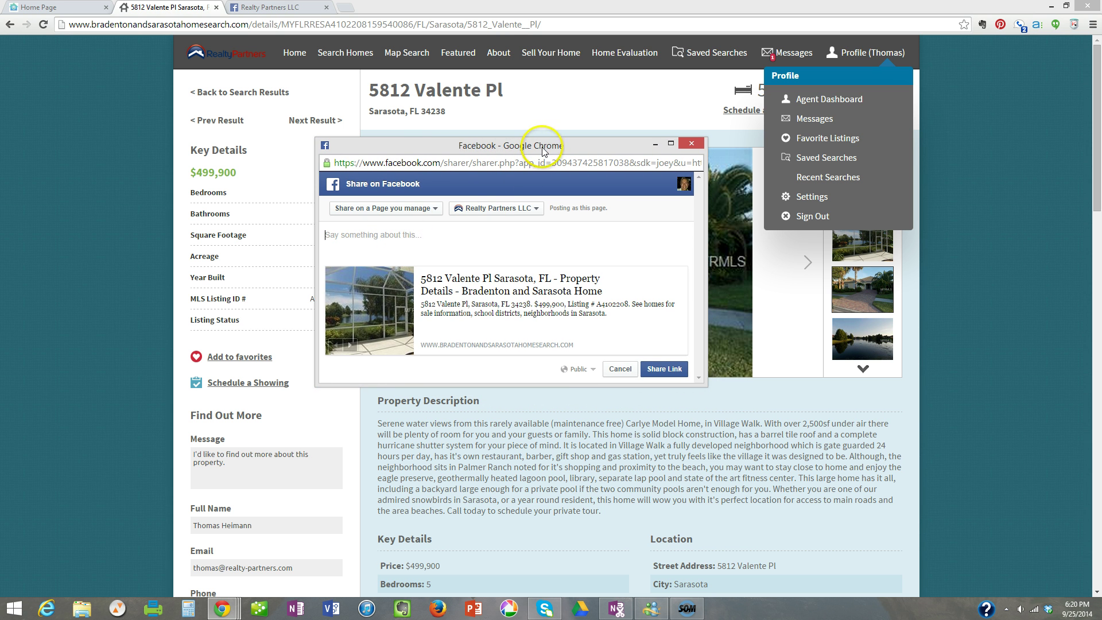
pyautogui.moveTo(543, 150); pyautogui.dragTo(879, 79)
pyautogui.click(752, 166)
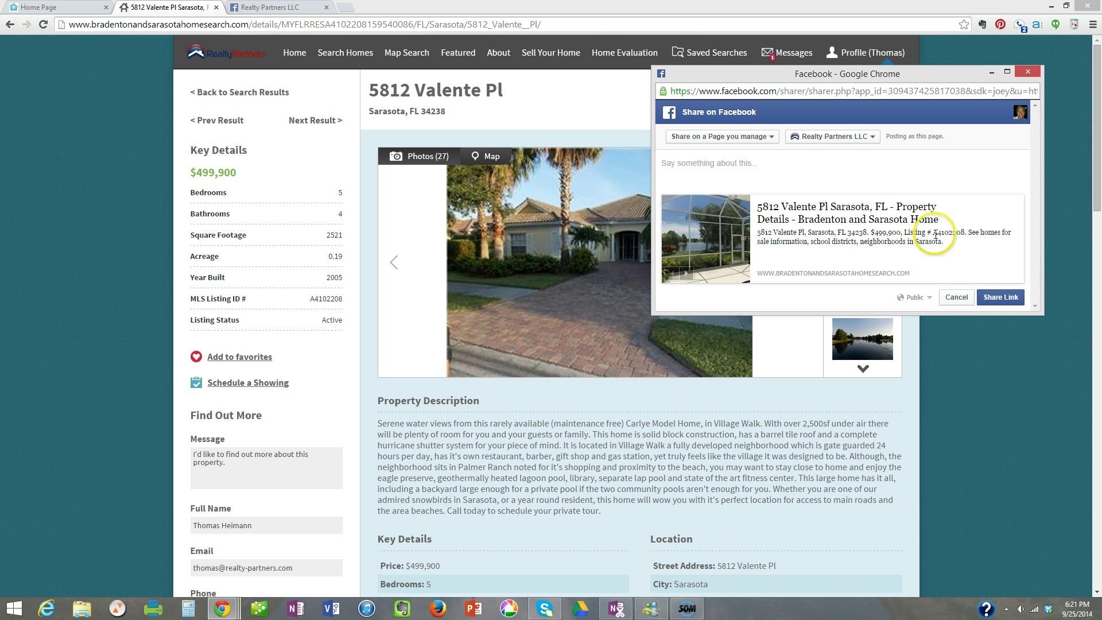
pyautogui.click(708, 169)
# Write the post: amazing value in Palmer Ranch below $500K, views from a Carlyle Model Home in Village Walk.
pyautogui.write('Amazing valu')
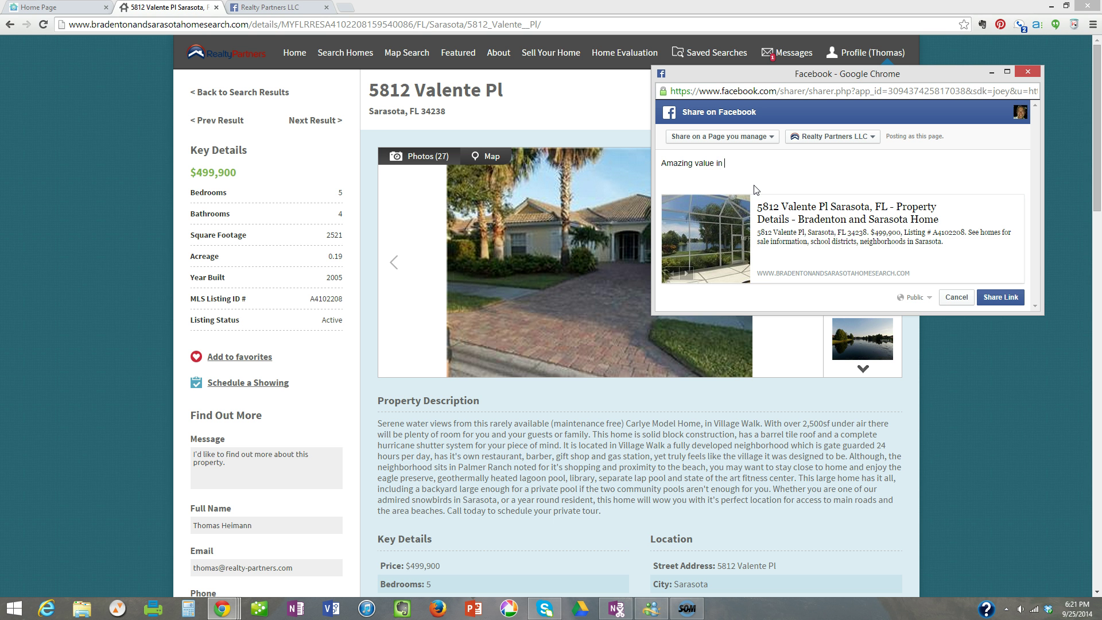
pyautogui.write('e in Palmer')
pyautogui.write('Ranch - below $500K. Enjoy seren')
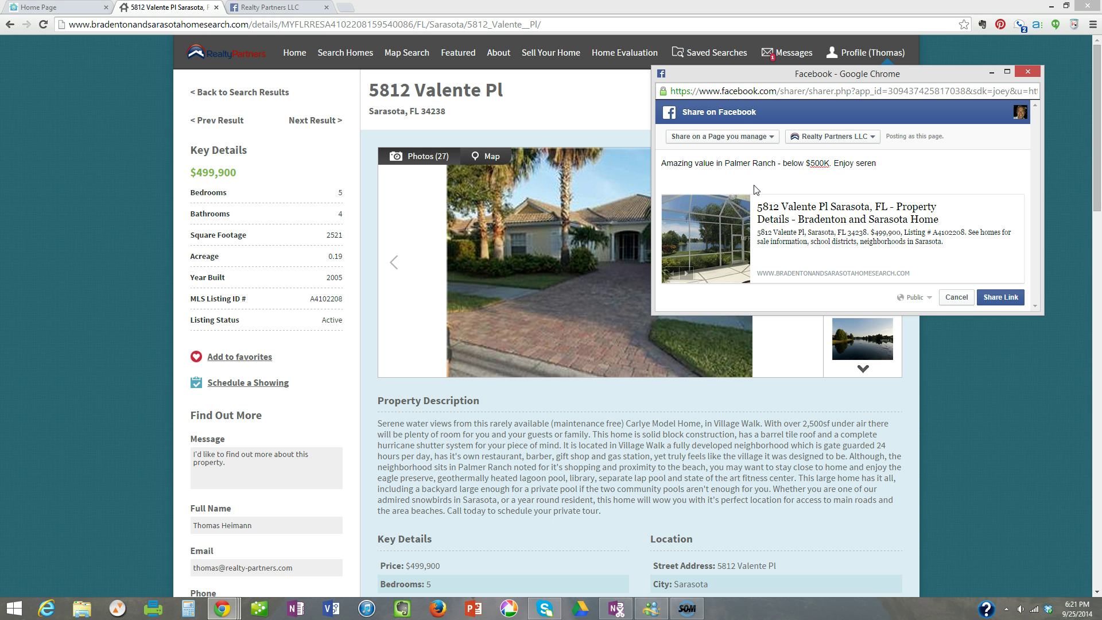
pyautogui.write('views from this rarely available Ca')
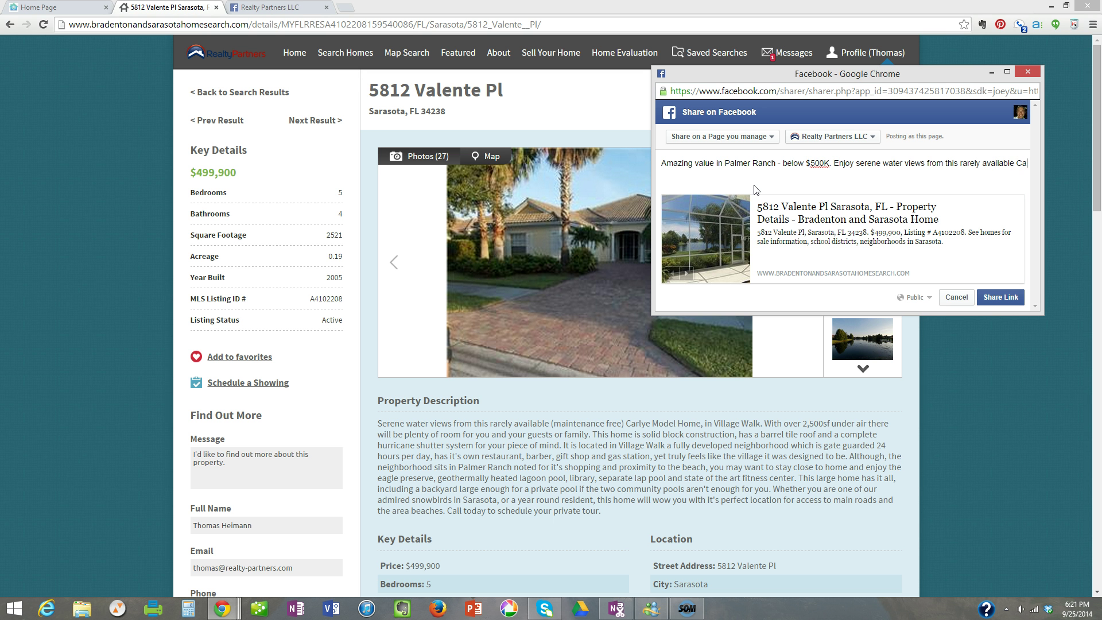
pyautogui.write('rlyle Model Home in Village Walk.')
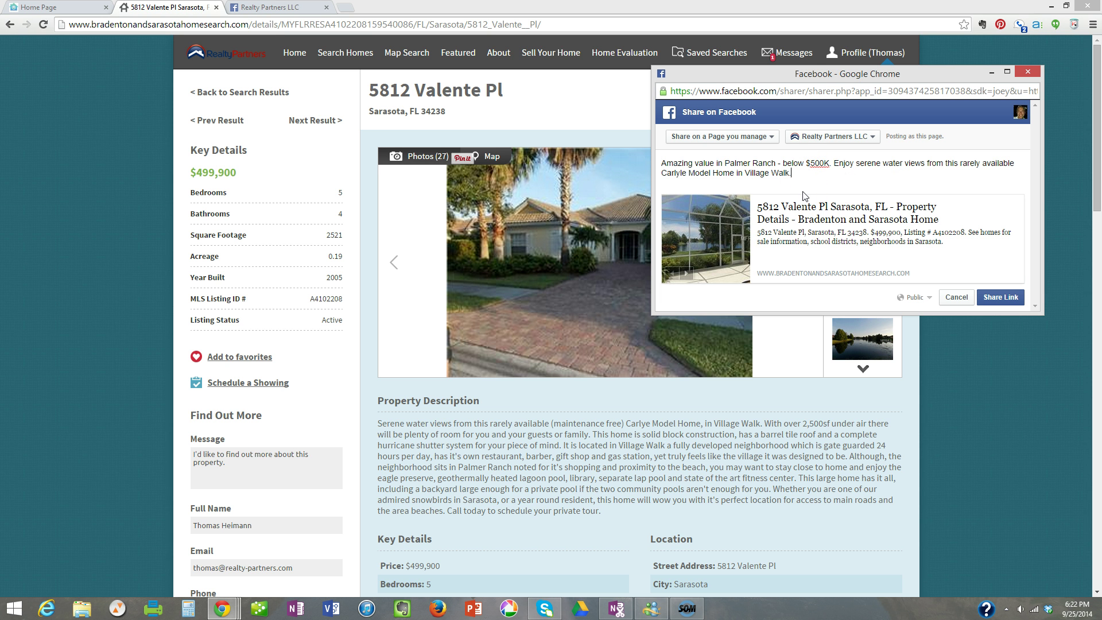
# Share the link, then reload the Realty Partners LLC page to confirm the post tops its timeline.
pyautogui.click(1001, 296)
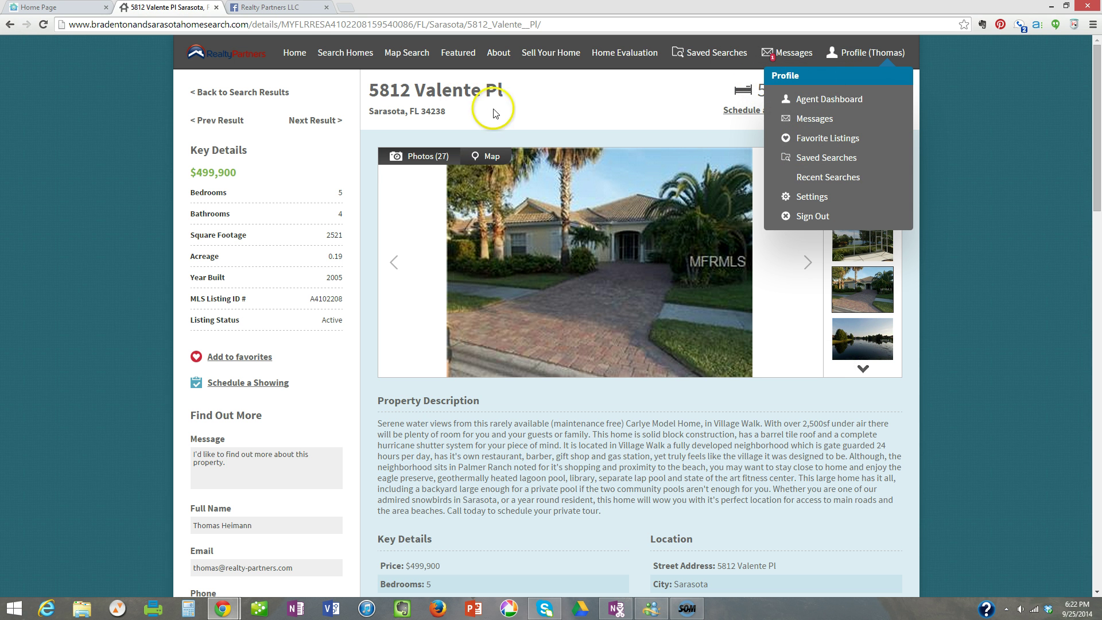
pyautogui.click(298, 12)
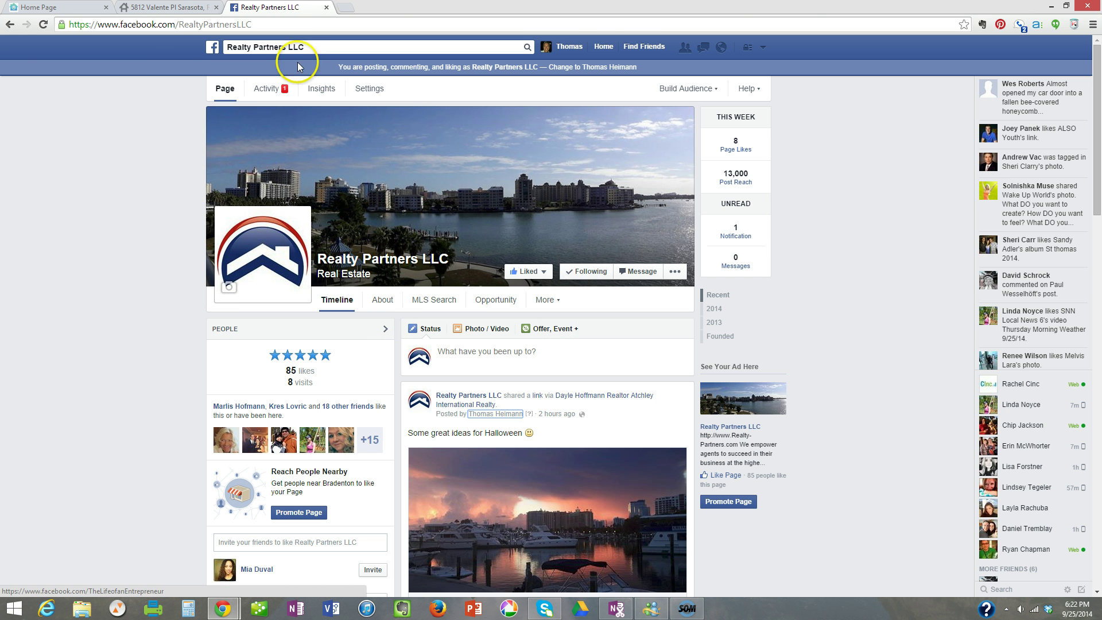
pyautogui.click(43, 24)
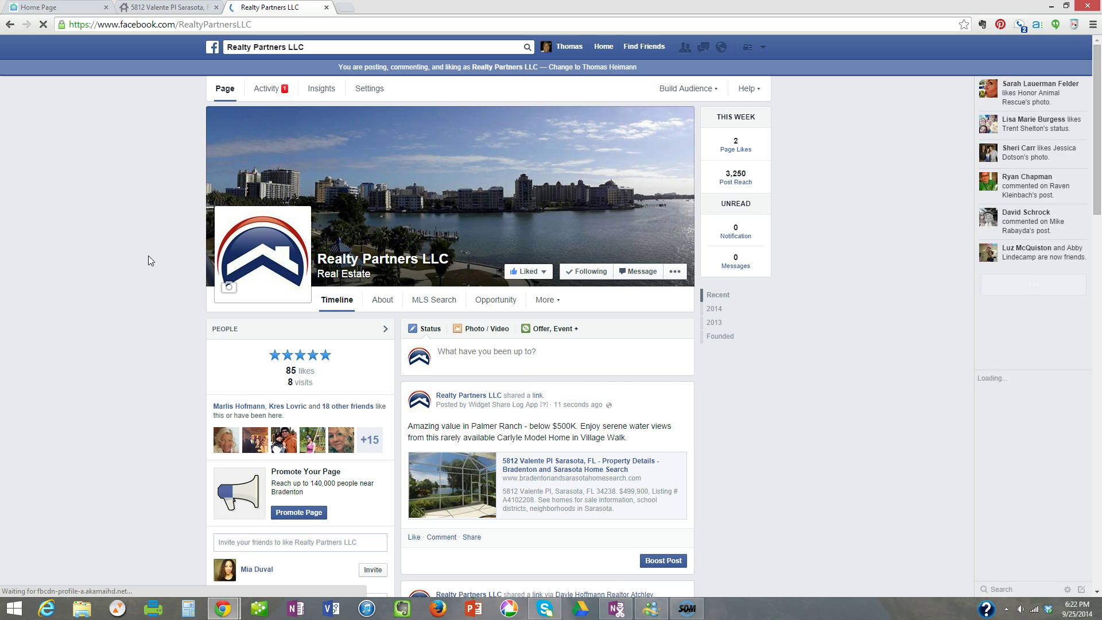
pyautogui.scroll(-1, 556, 381)
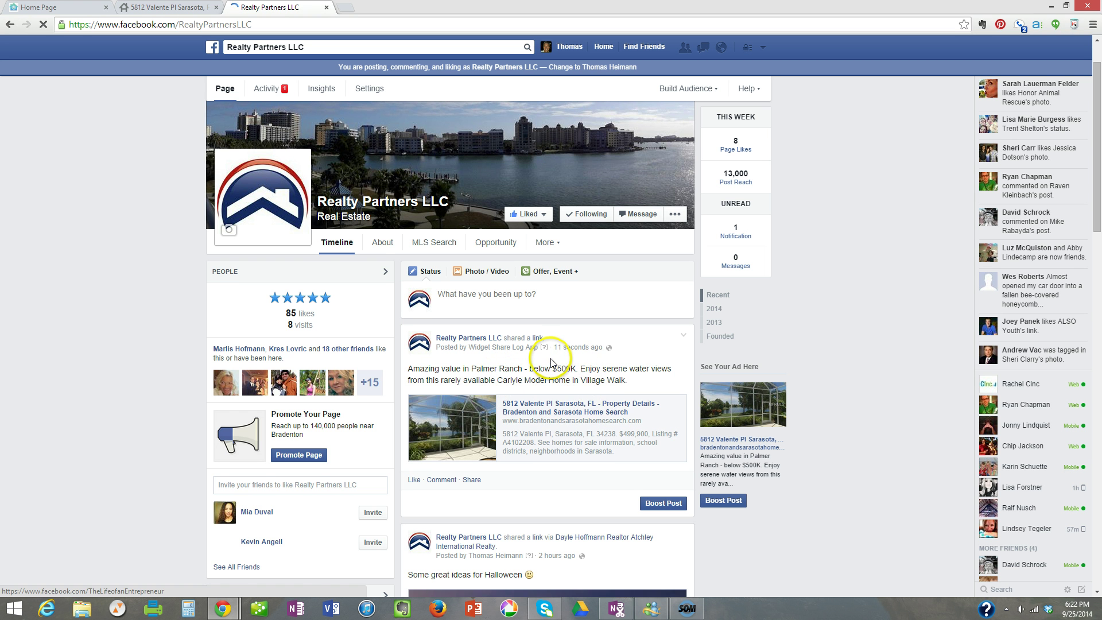
pyautogui.scroll(-1, 537, 357)
pyautogui.scroll(1, 543, 355)
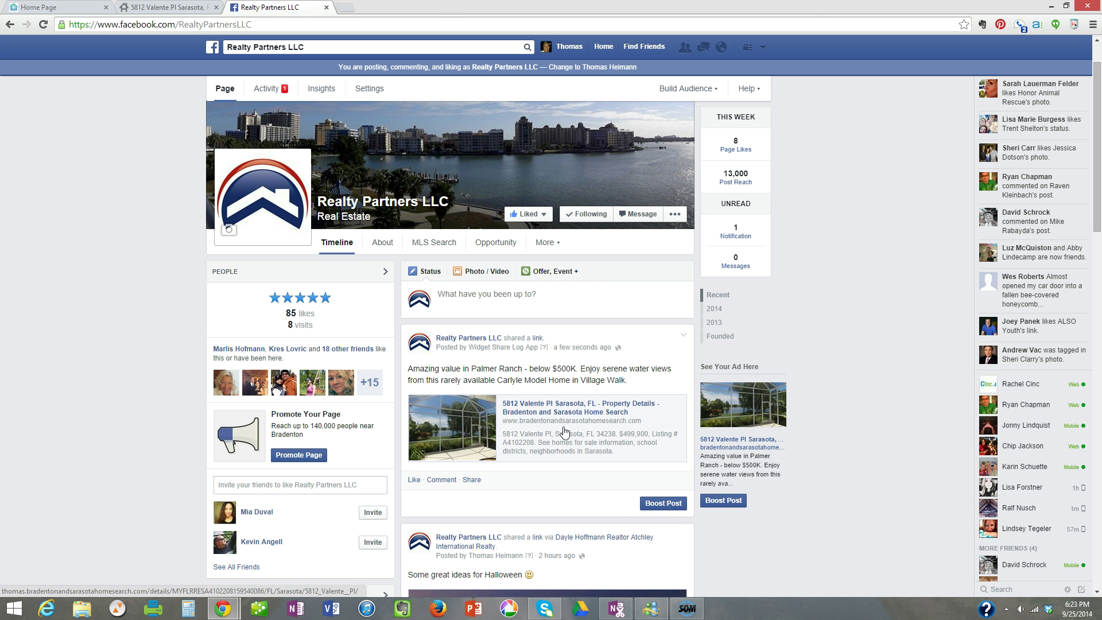
pyautogui.click(663, 503)
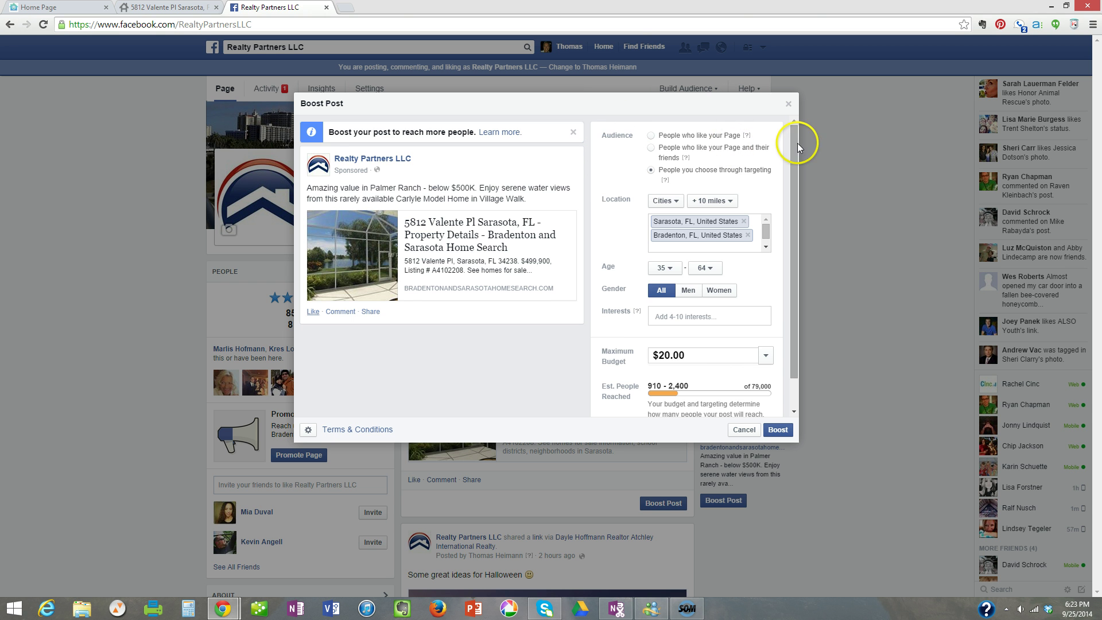
pyautogui.moveTo(793, 134); pyautogui.dragTo(646, 140)
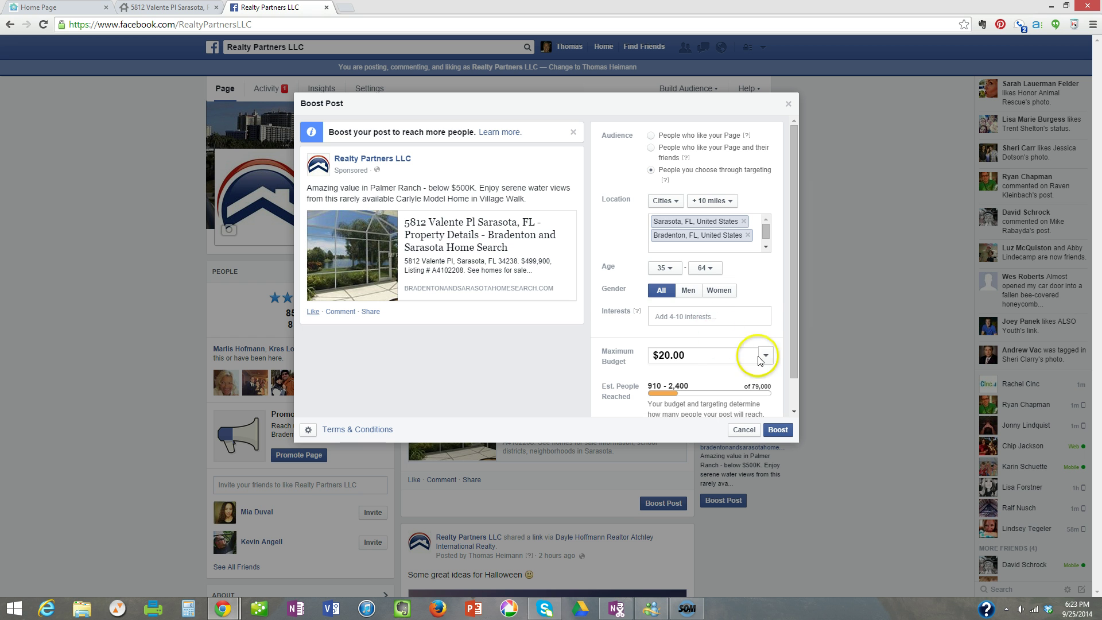
pyautogui.scroll(-1, 748, 333)
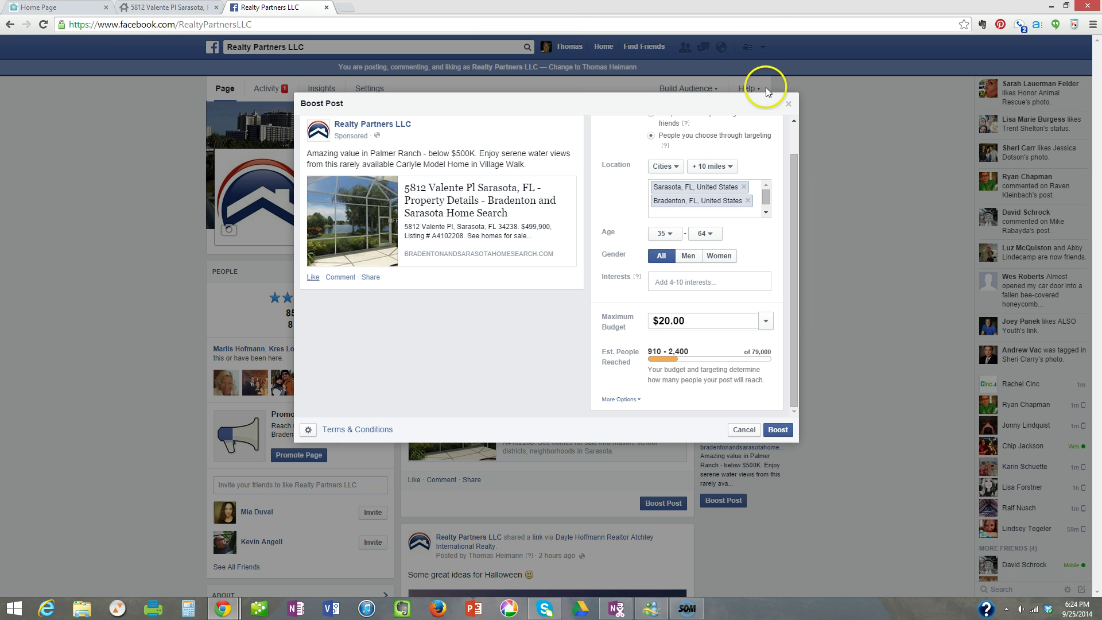
pyautogui.click(747, 429)
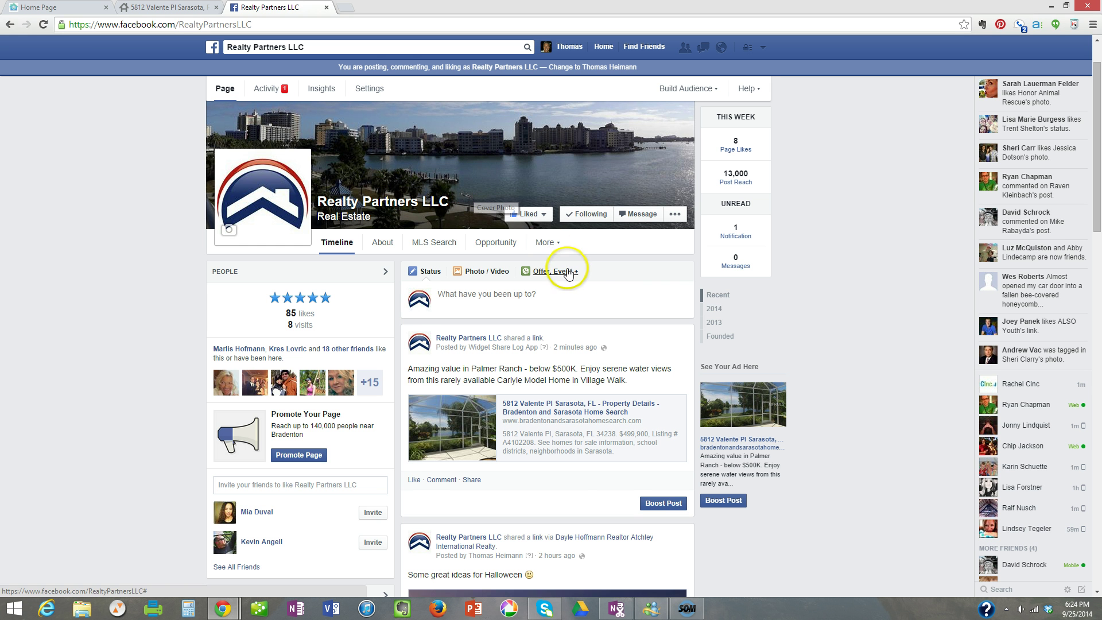
pyautogui.scroll(-12, 568, 273)
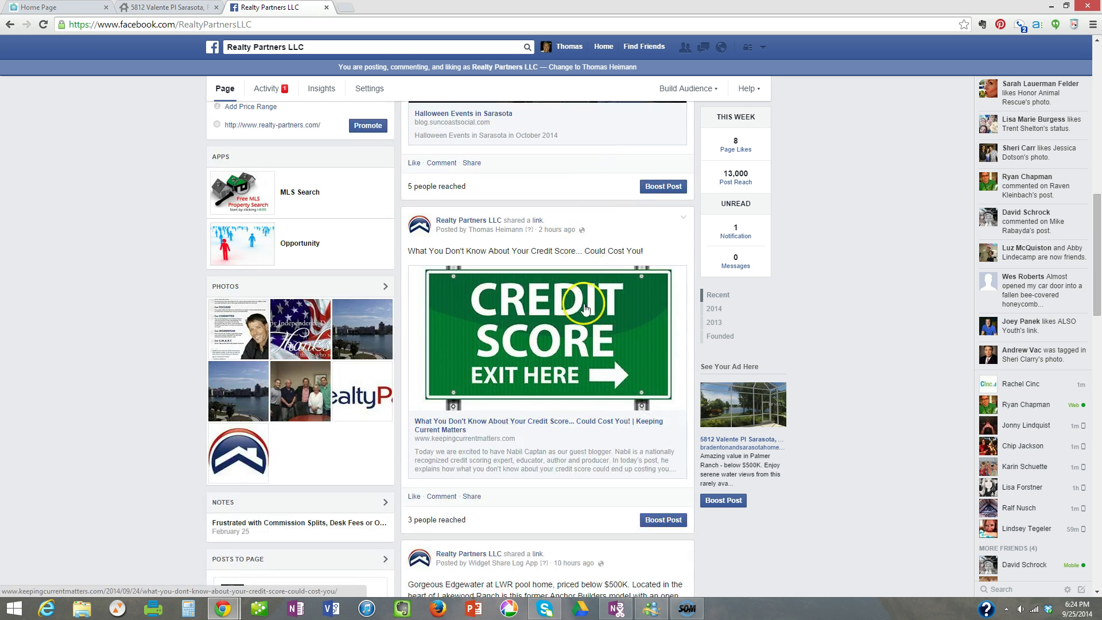
pyautogui.scroll(-5, 585, 308)
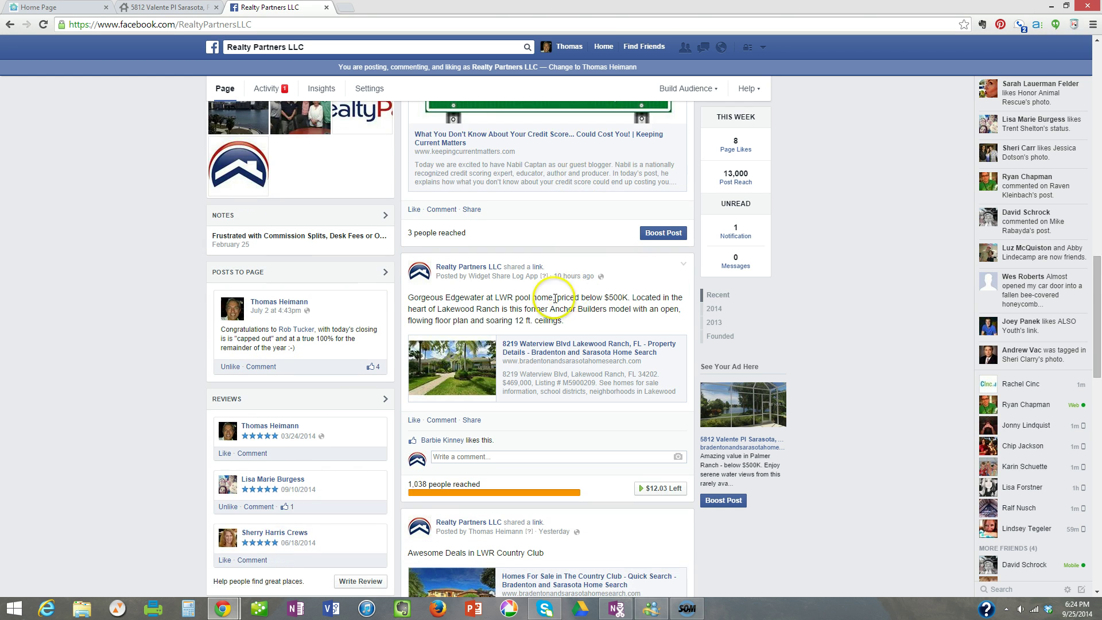
pyautogui.scroll(-2, 555, 299)
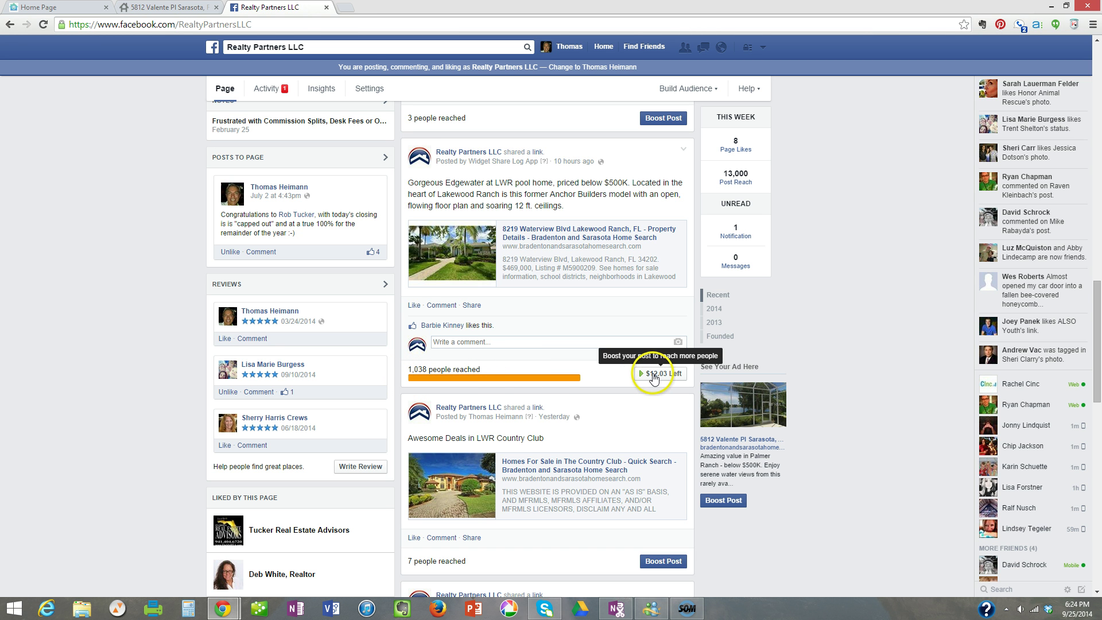
pyautogui.scroll(-2, 594, 344)
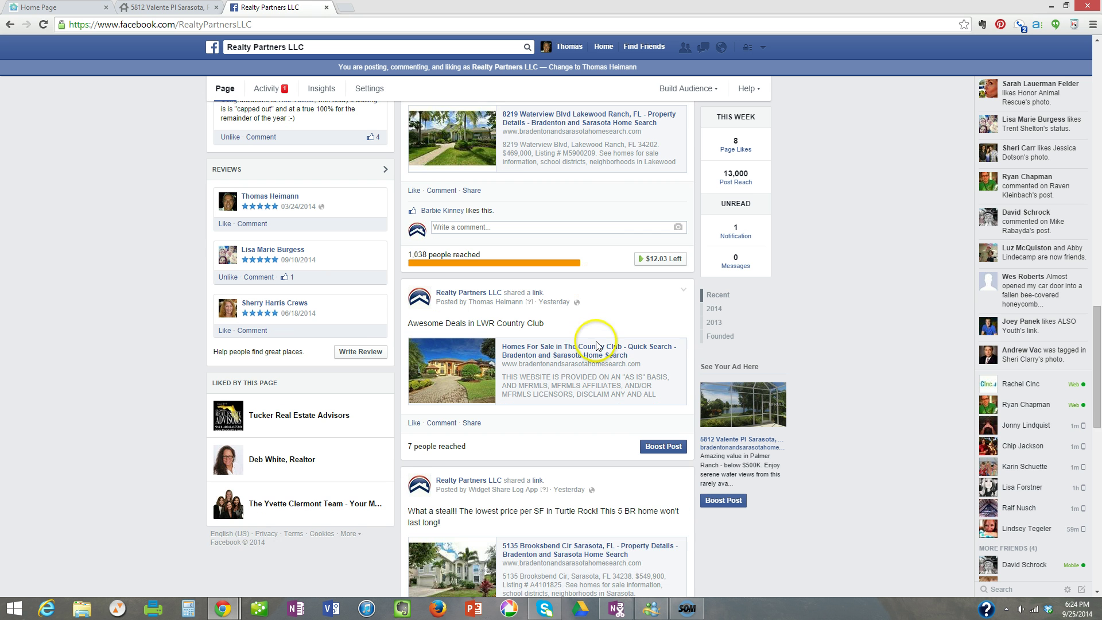
pyautogui.scroll(-1, 600, 348)
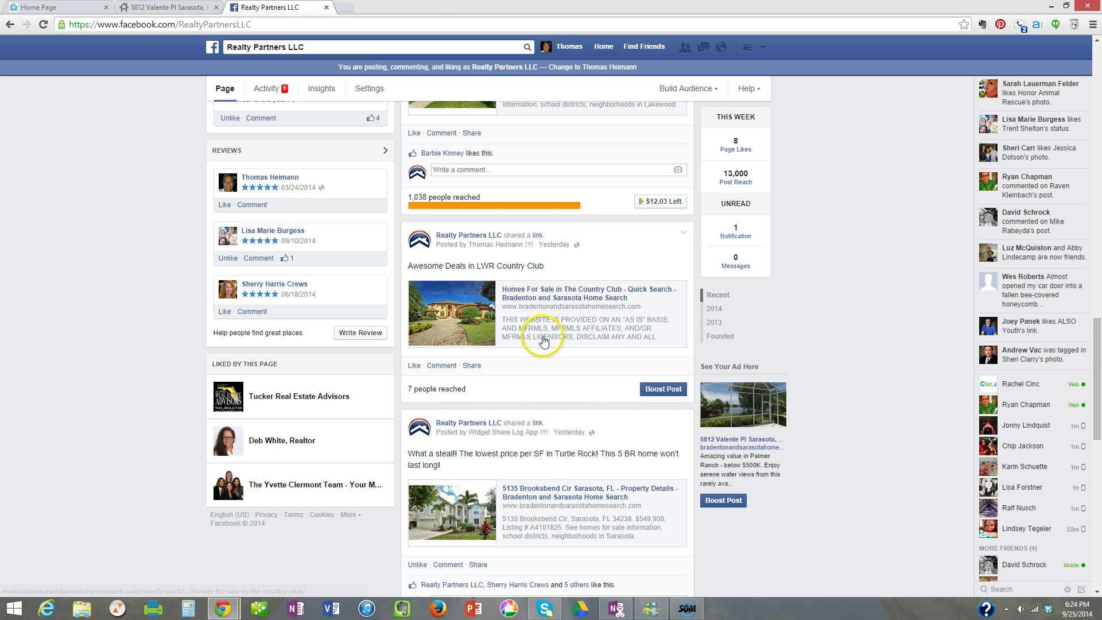
pyautogui.scroll(-3, 539, 338)
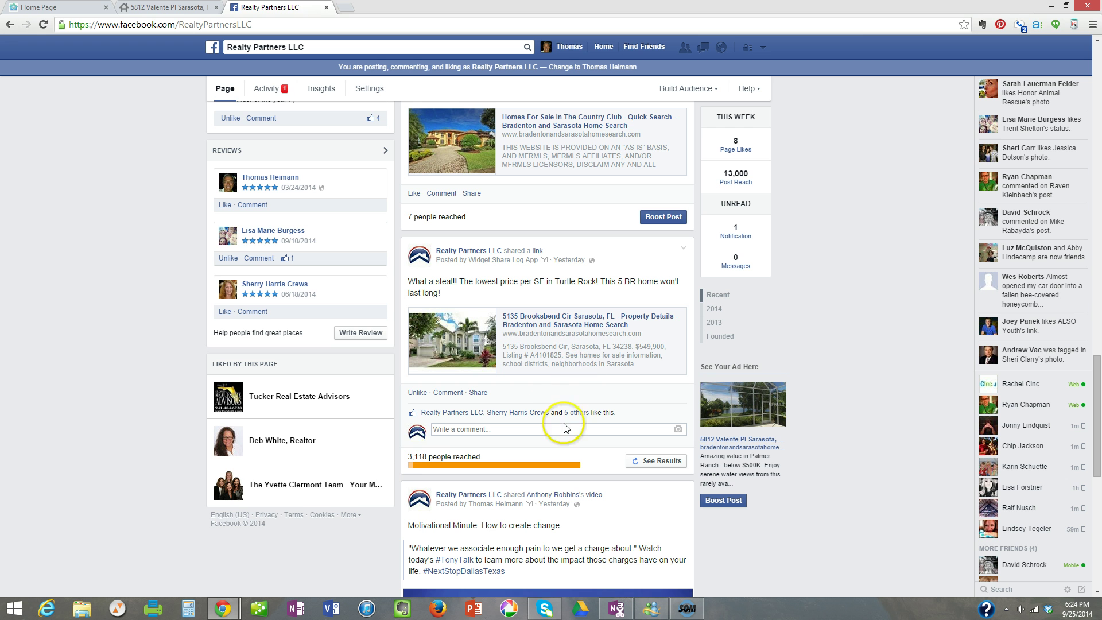
pyautogui.moveTo(418, 466)
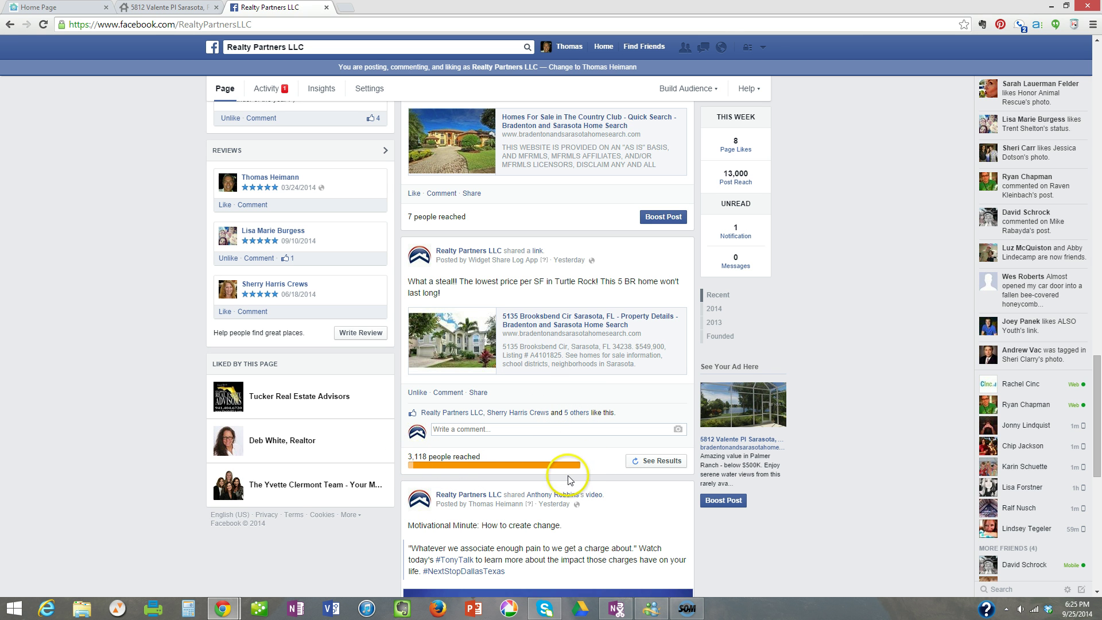
pyautogui.scroll(10, 605, 424)
pyautogui.scroll(15, 611, 414)
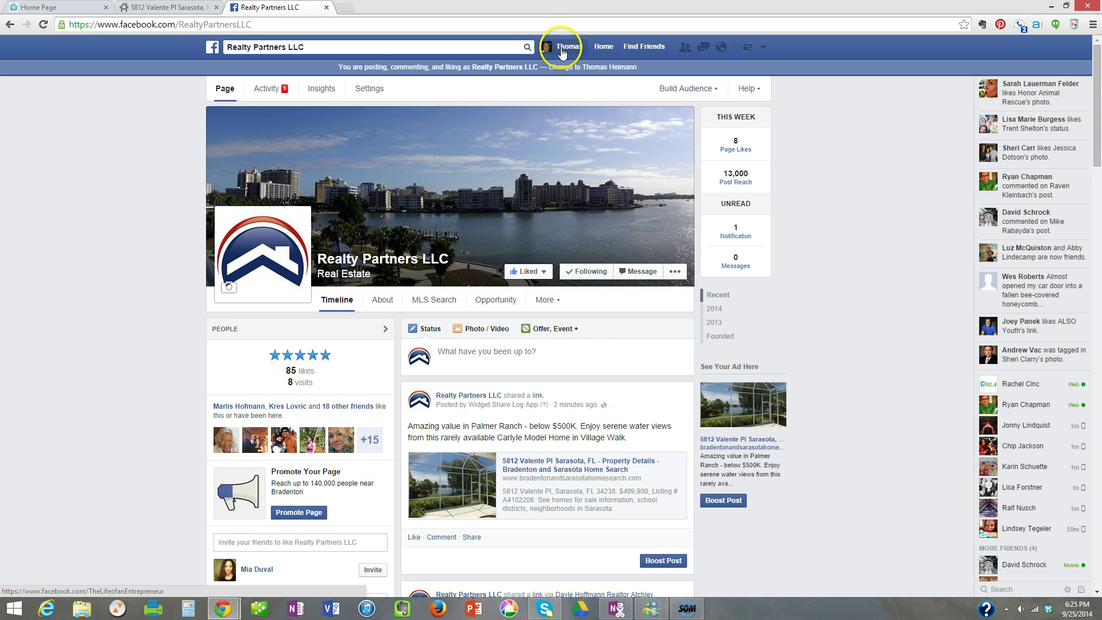
# Go via the profile and news feed to Ads Manager and scroll the All Campaigns table.
pyautogui.click(570, 46)
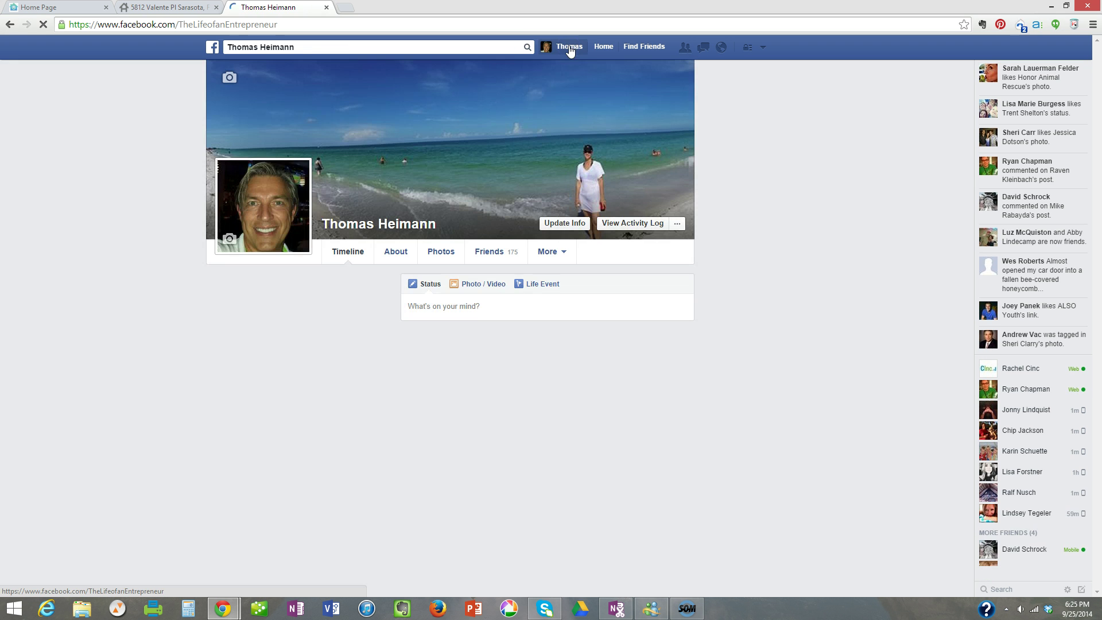
pyautogui.scroll(-2, 140, 327)
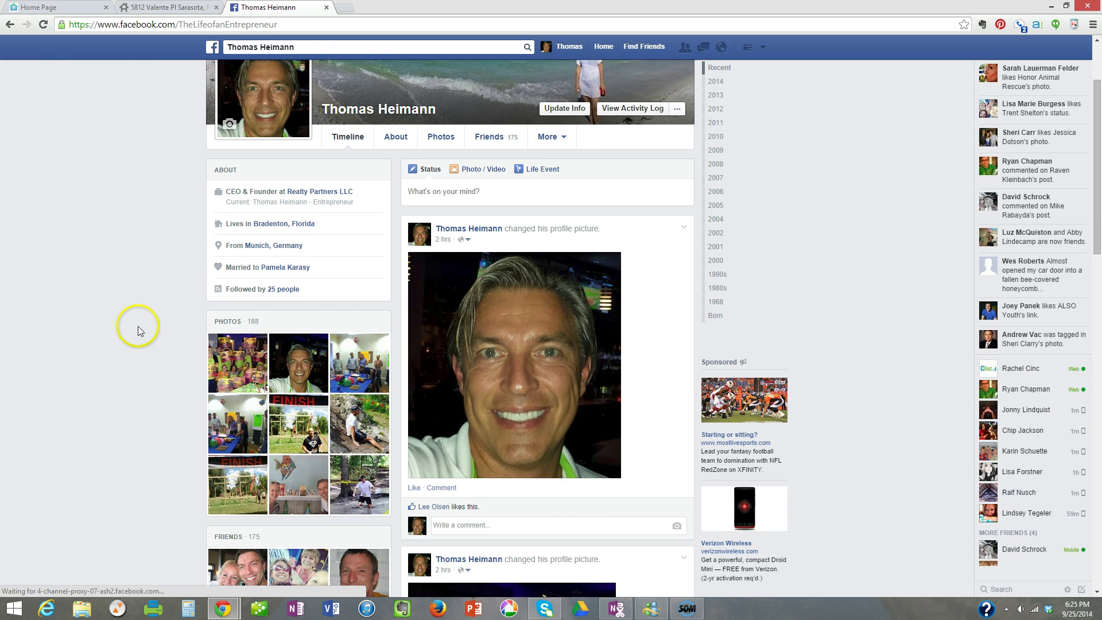
pyautogui.click(603, 49)
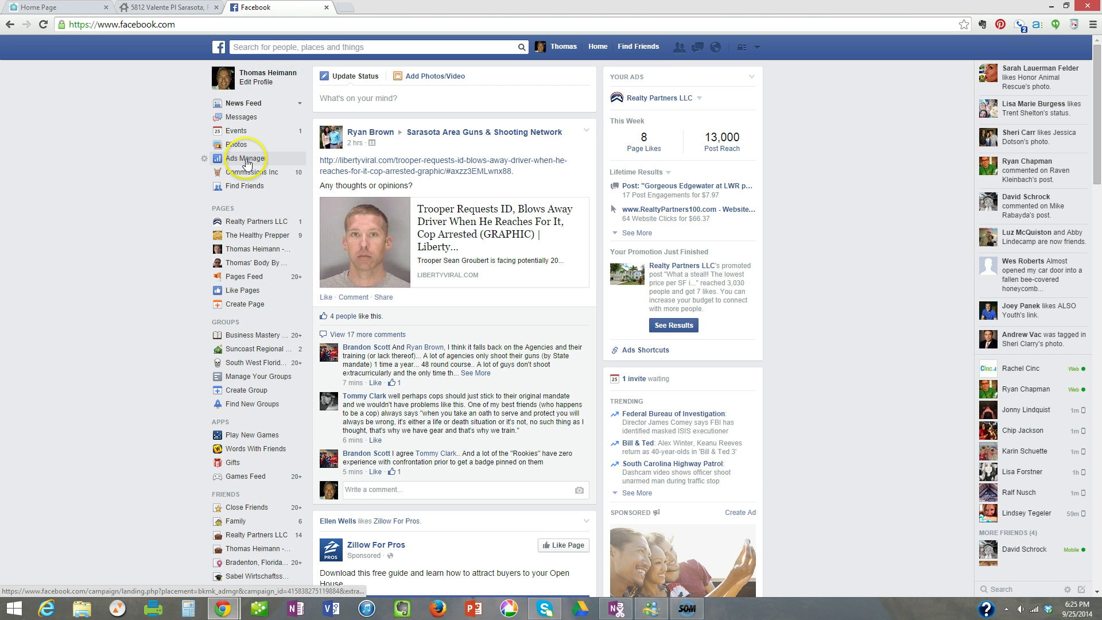
pyautogui.click(247, 163)
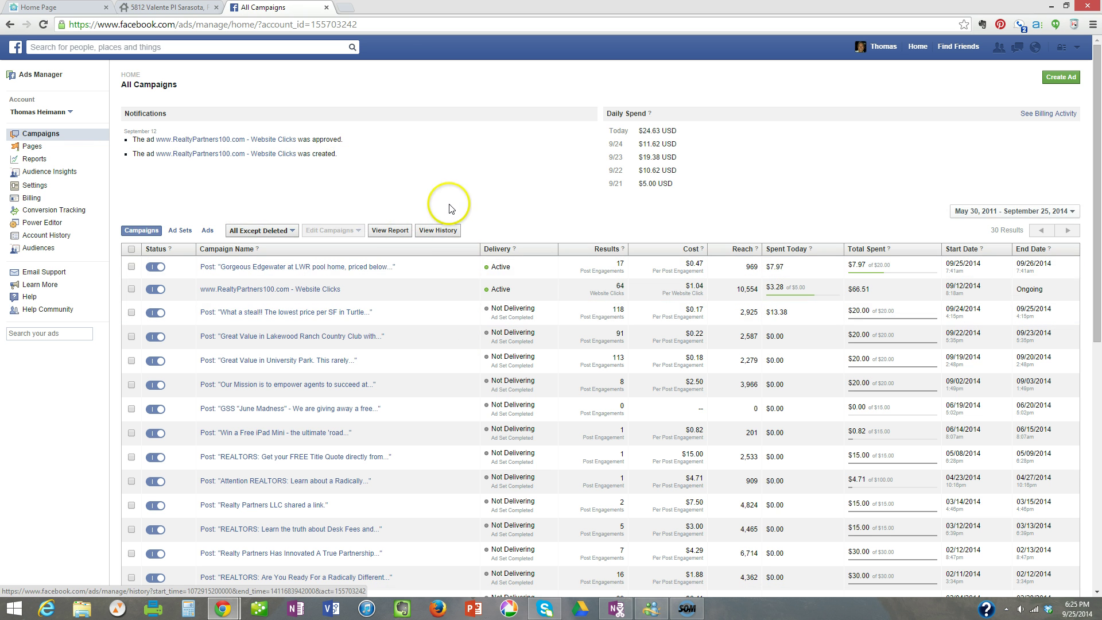
pyautogui.scroll(-1, 466, 183)
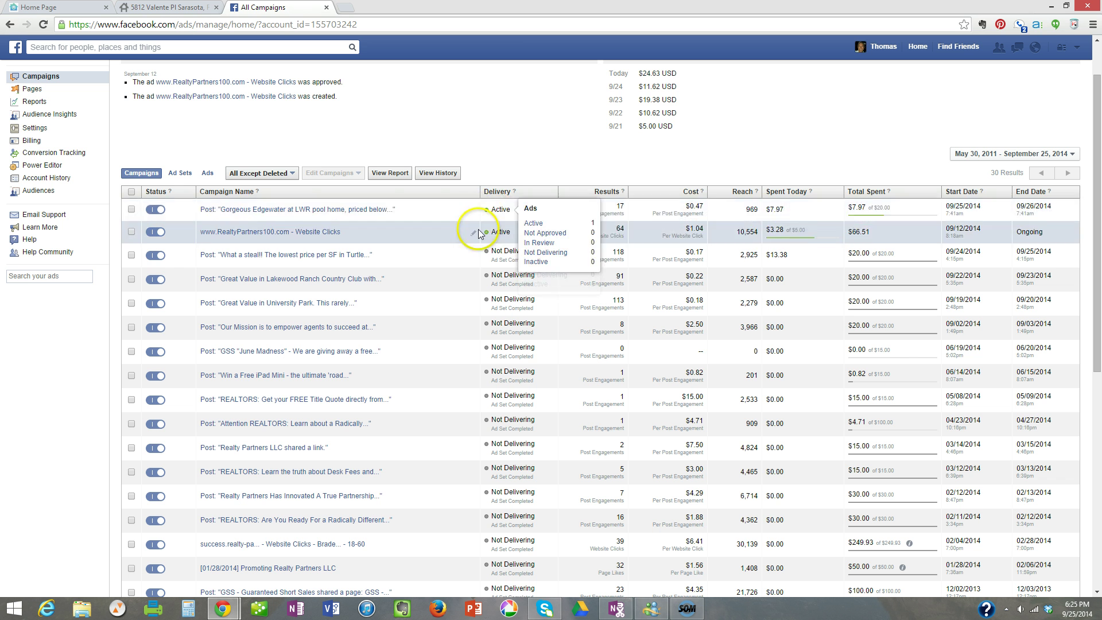
pyautogui.scroll(-1, 467, 238)
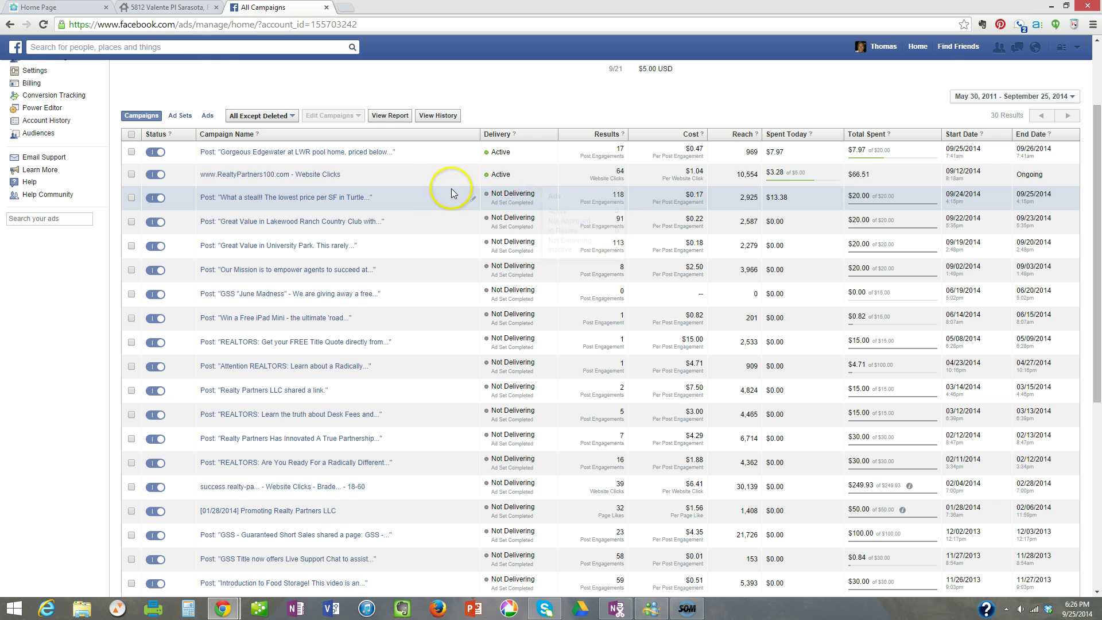
pyautogui.click(172, 7)
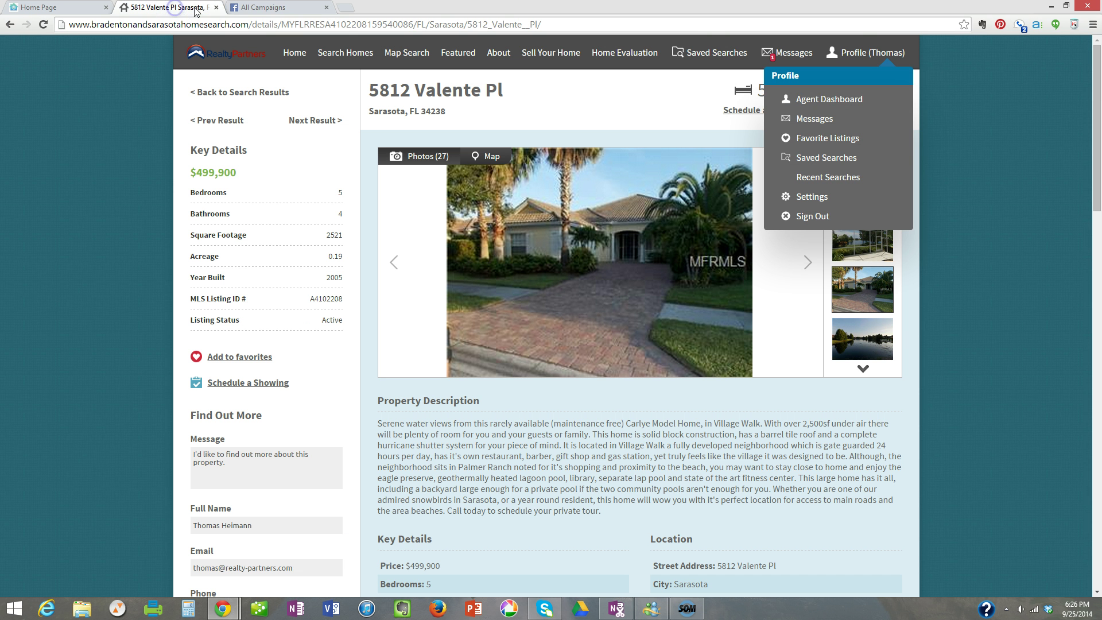
pyautogui.click(842, 101)
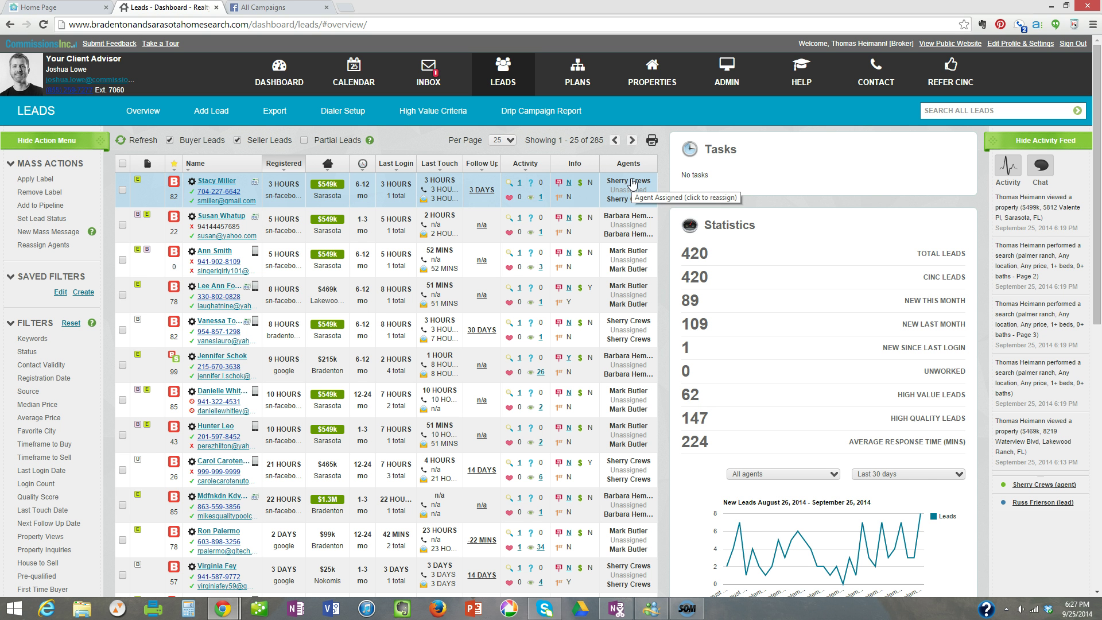
pyautogui.click(626, 194)
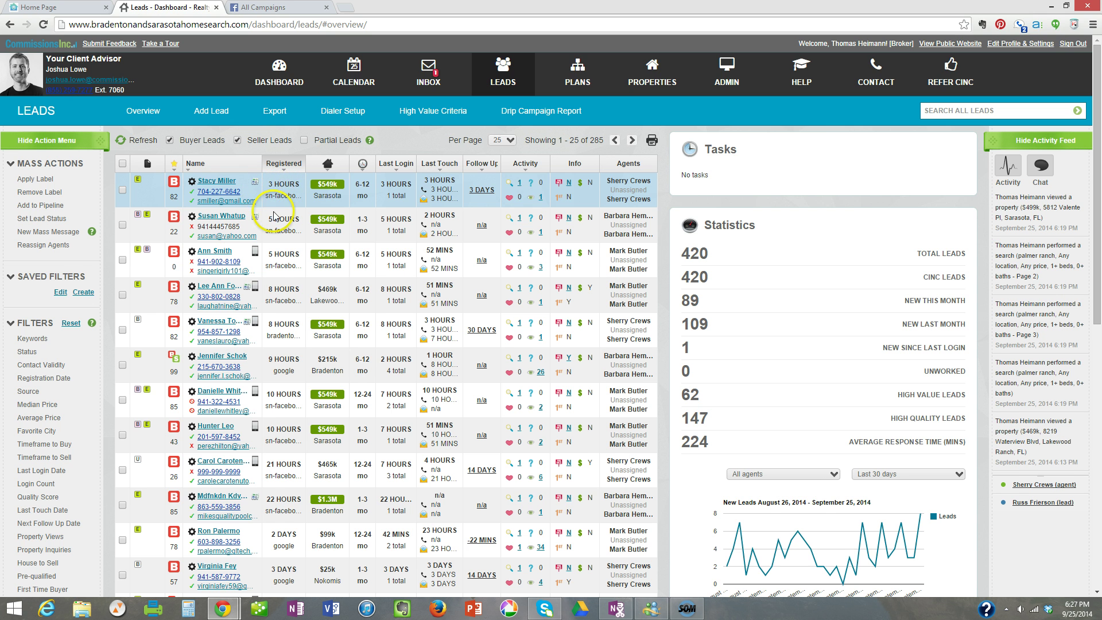
pyautogui.scroll(-2, 281, 270)
pyautogui.scroll(-1, 285, 279)
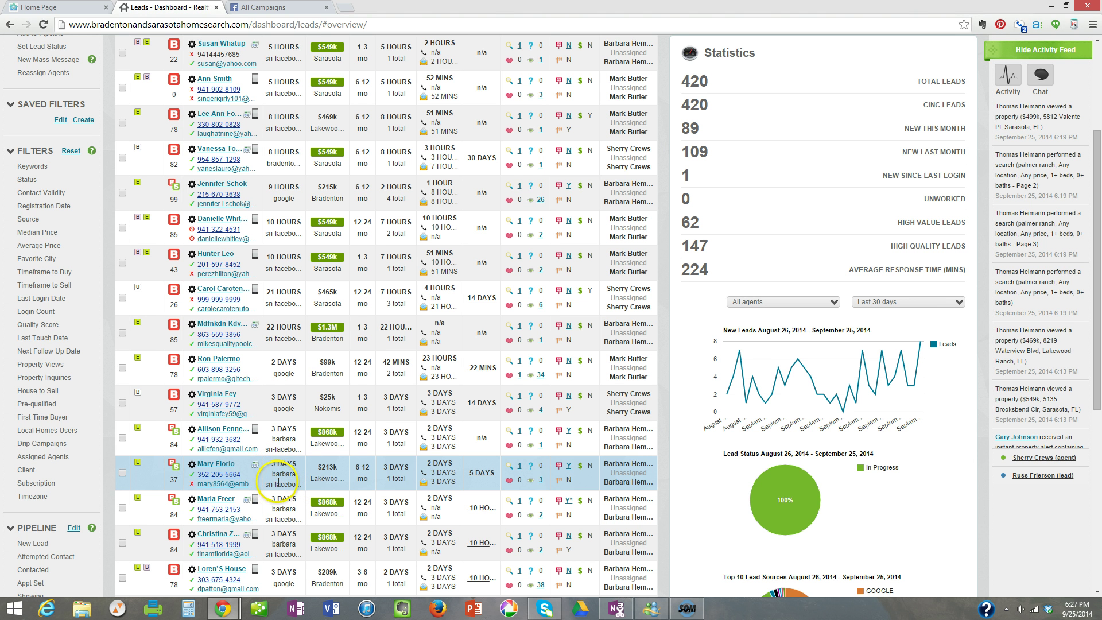
pyautogui.scroll(3, 286, 448)
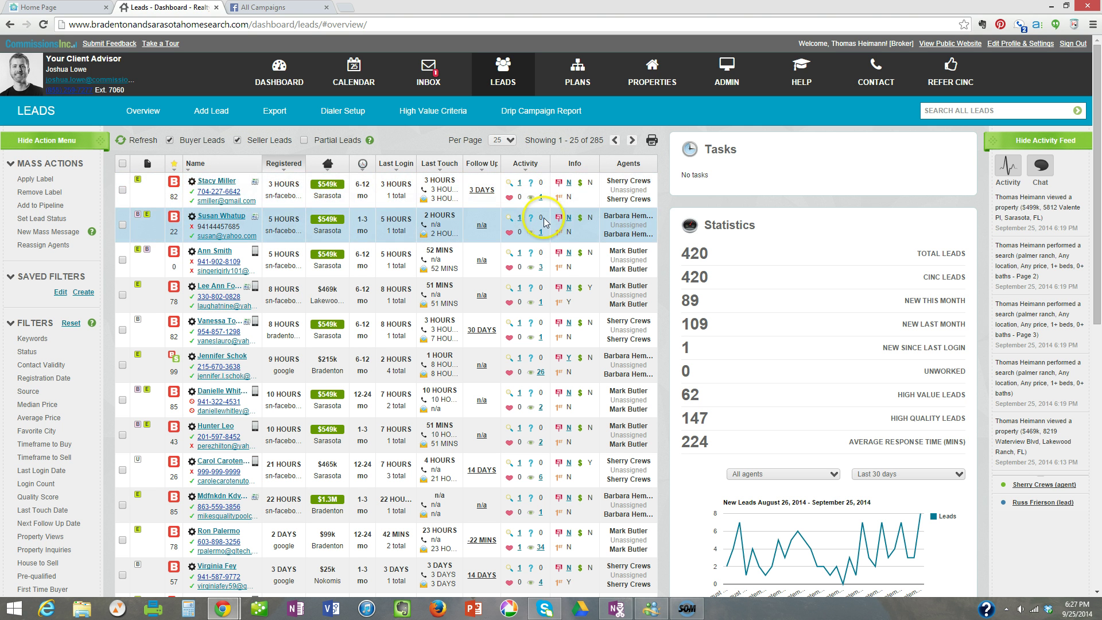
pyautogui.click(541, 198)
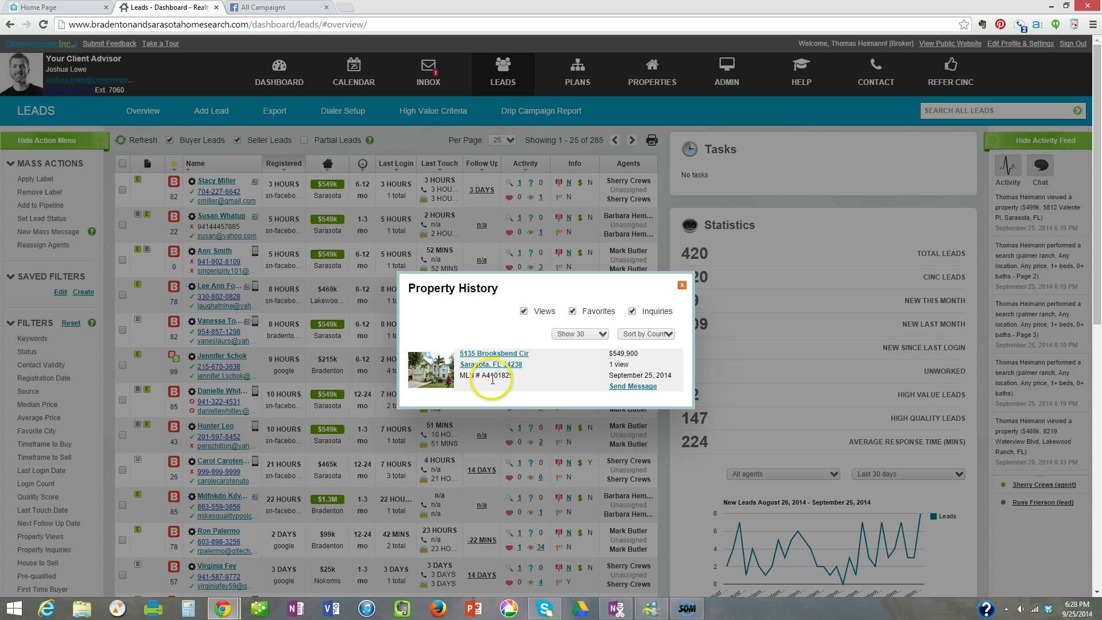
pyautogui.click(681, 287)
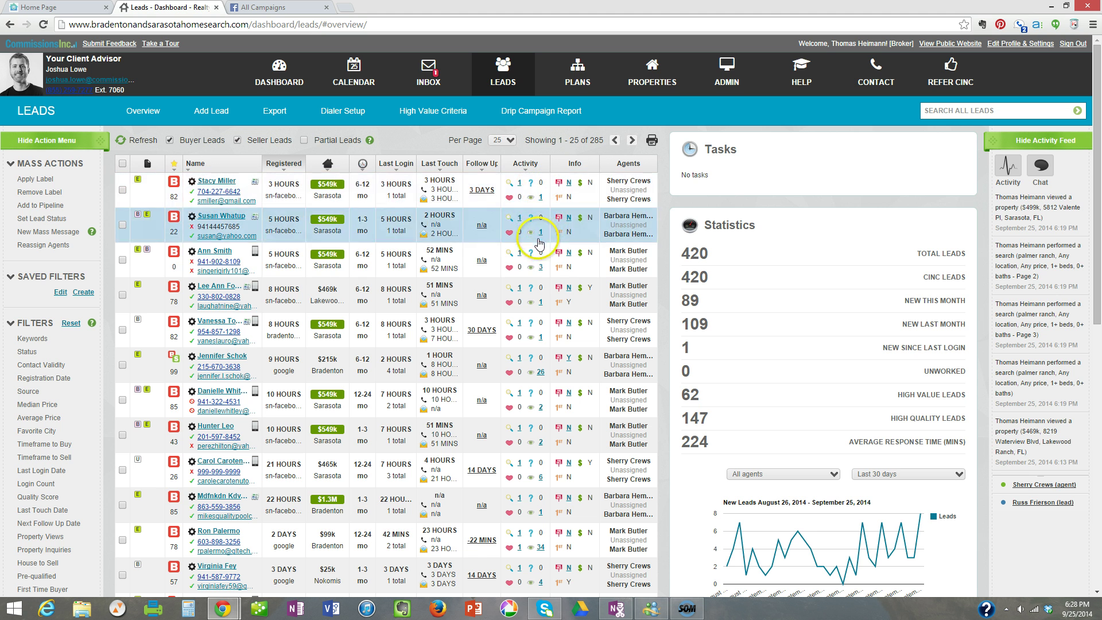
pyautogui.click(540, 268)
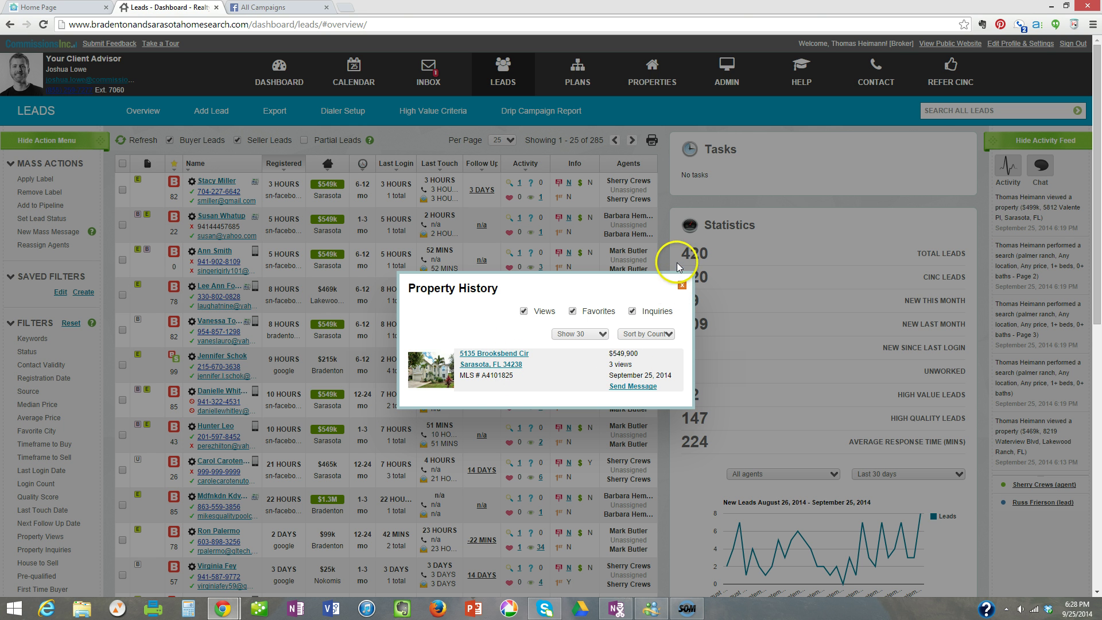
pyautogui.click(681, 286)
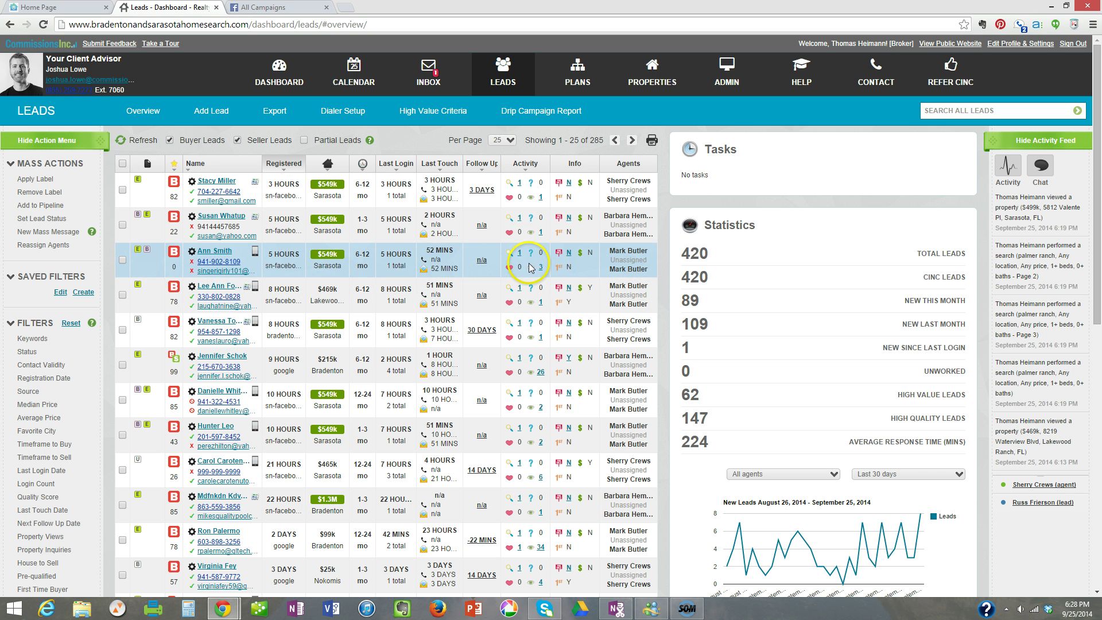
pyautogui.click(541, 408)
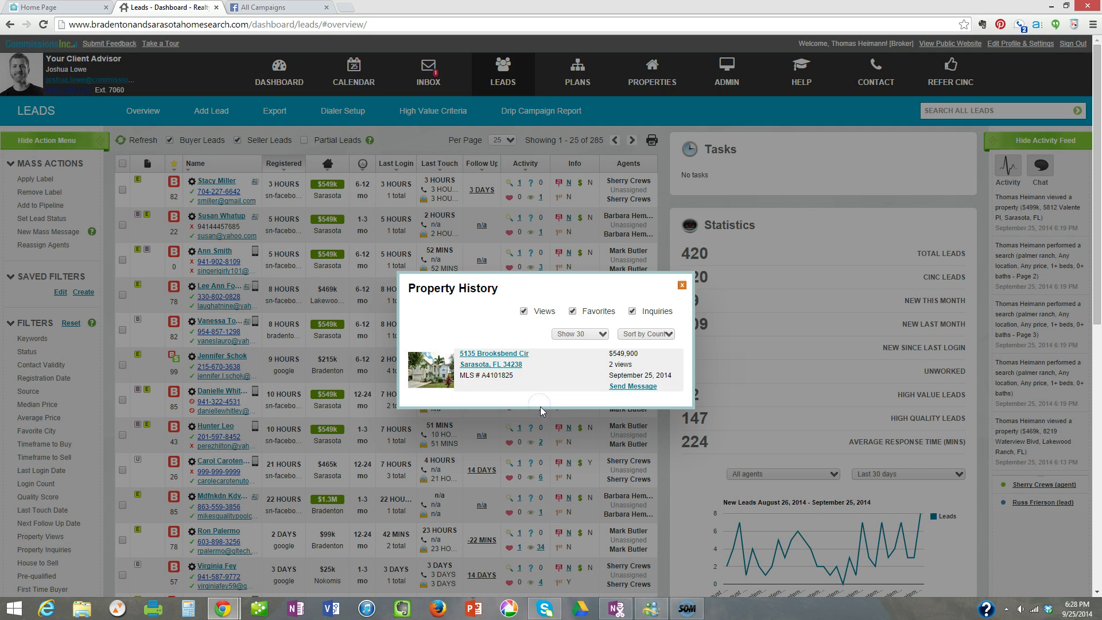
pyautogui.click(681, 285)
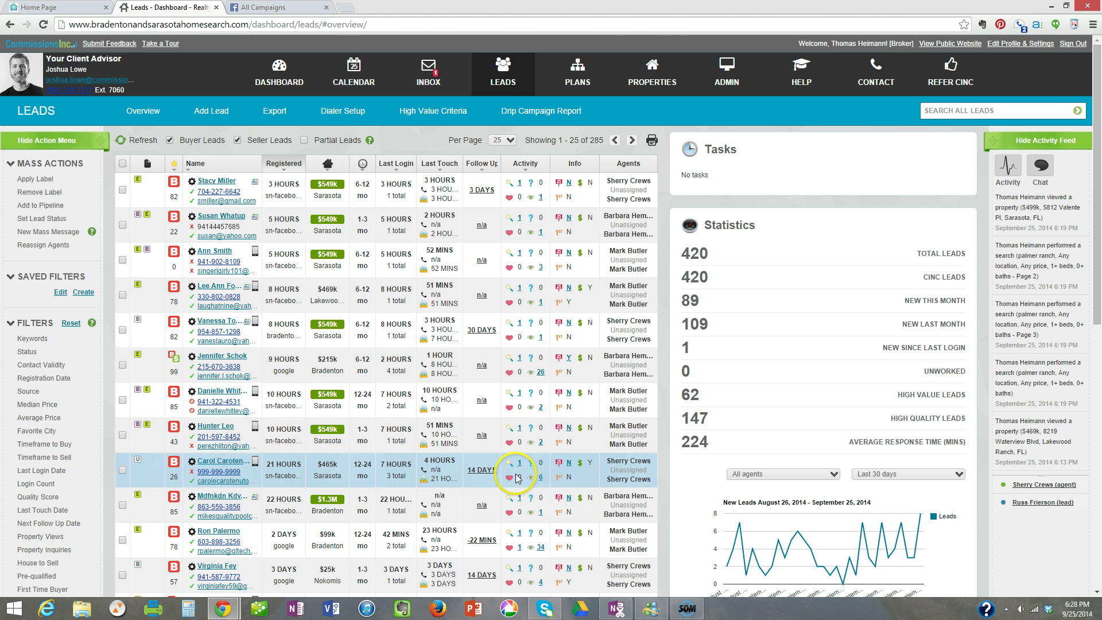
pyautogui.click(541, 477)
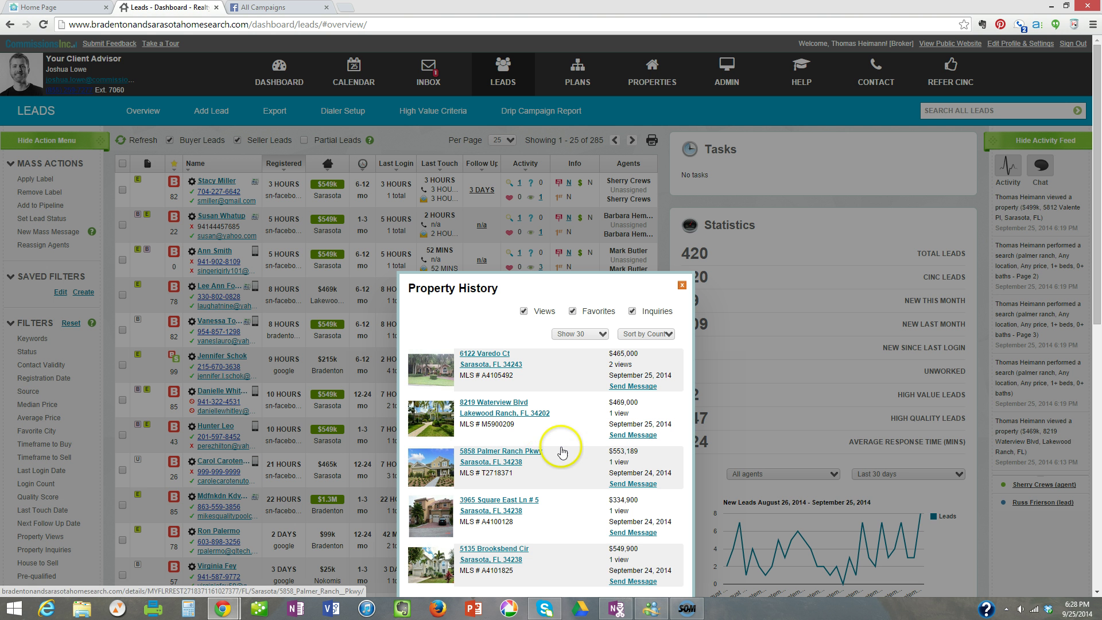
pyautogui.scroll(-1, 565, 453)
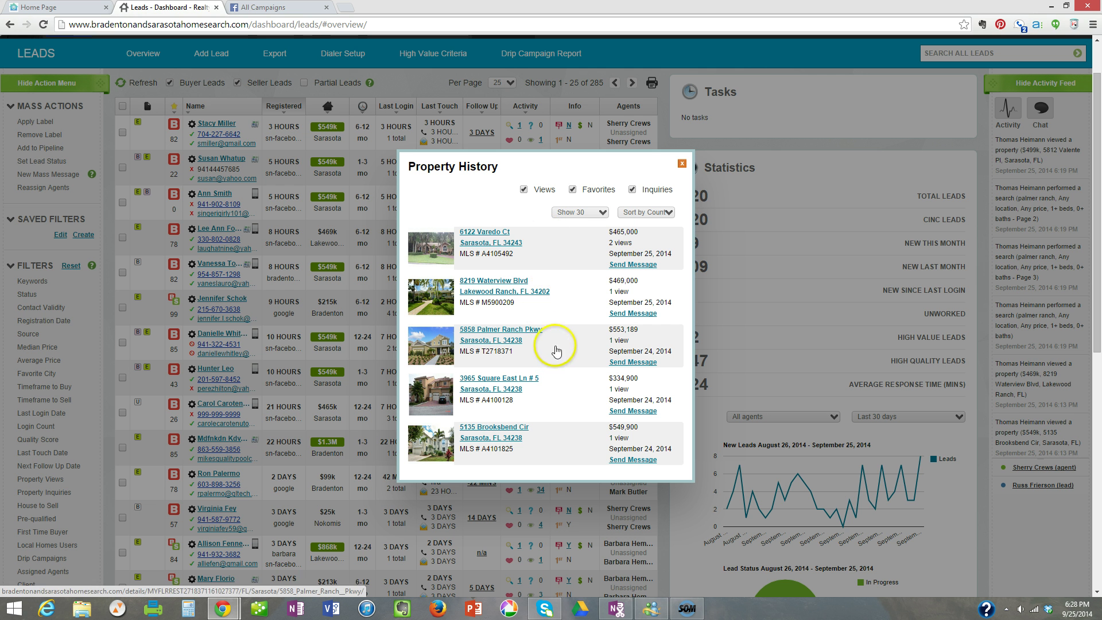
pyautogui.click(682, 165)
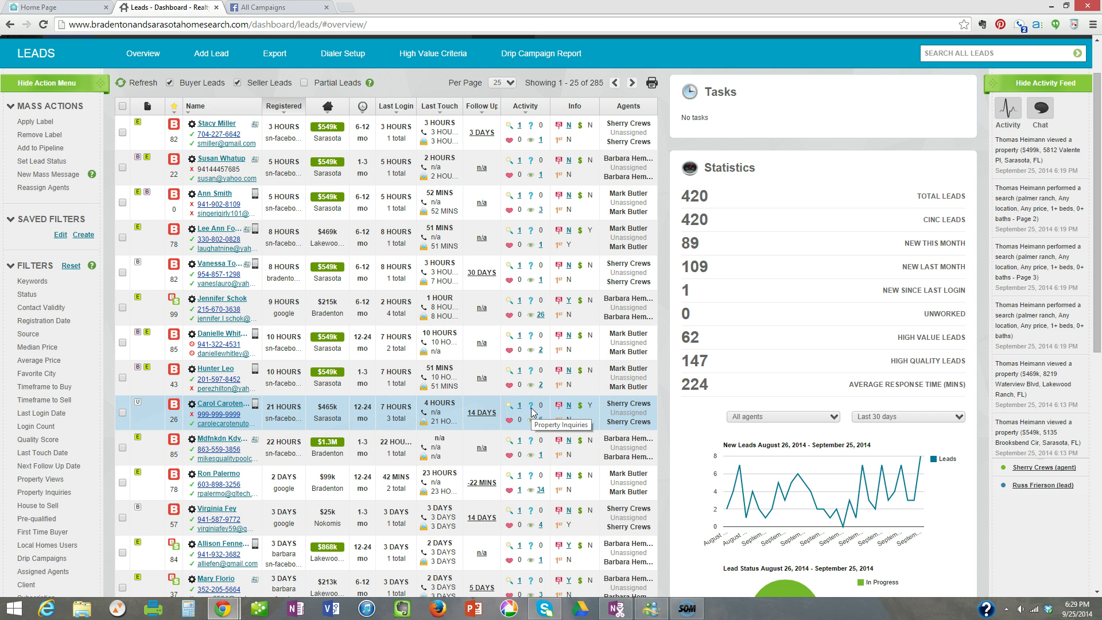
pyautogui.click(359, 408)
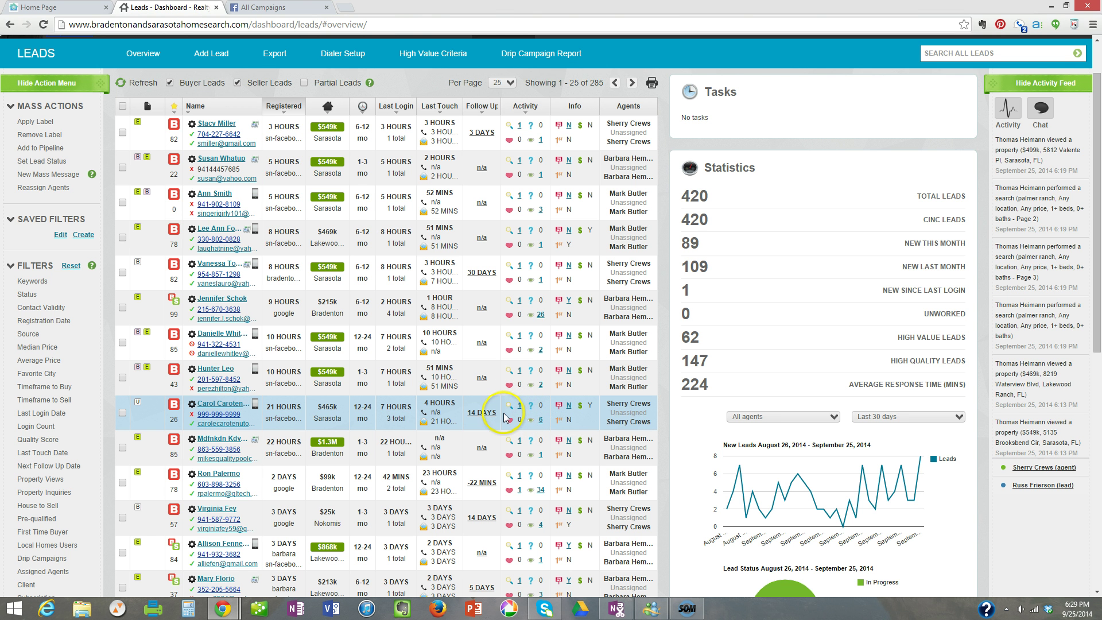
pyautogui.moveTo(491, 422)
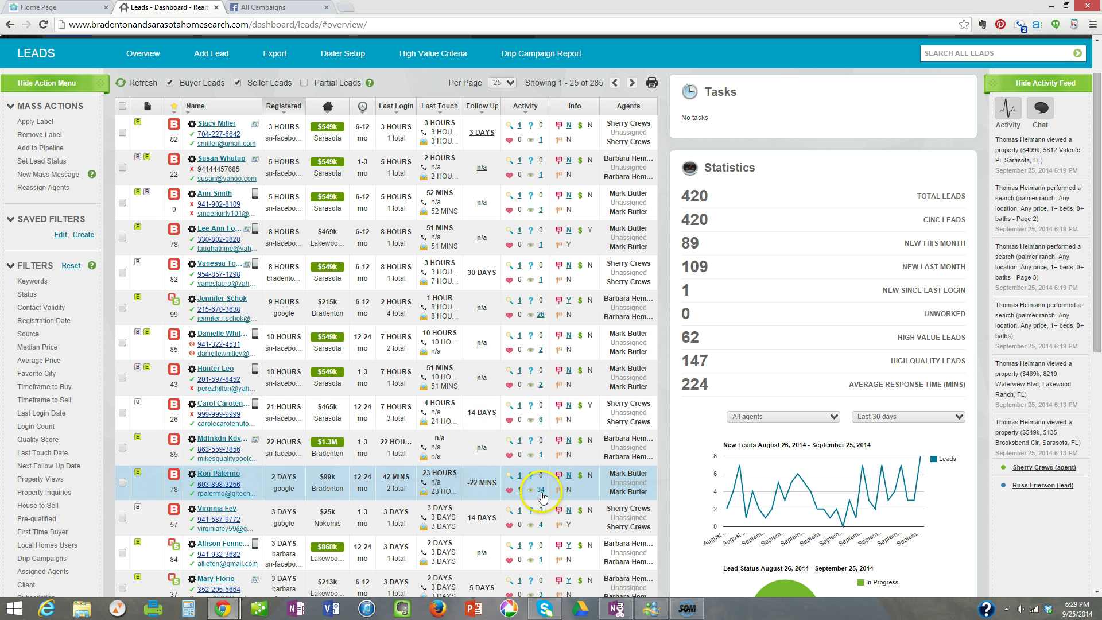
pyautogui.scroll(-1, 488, 515)
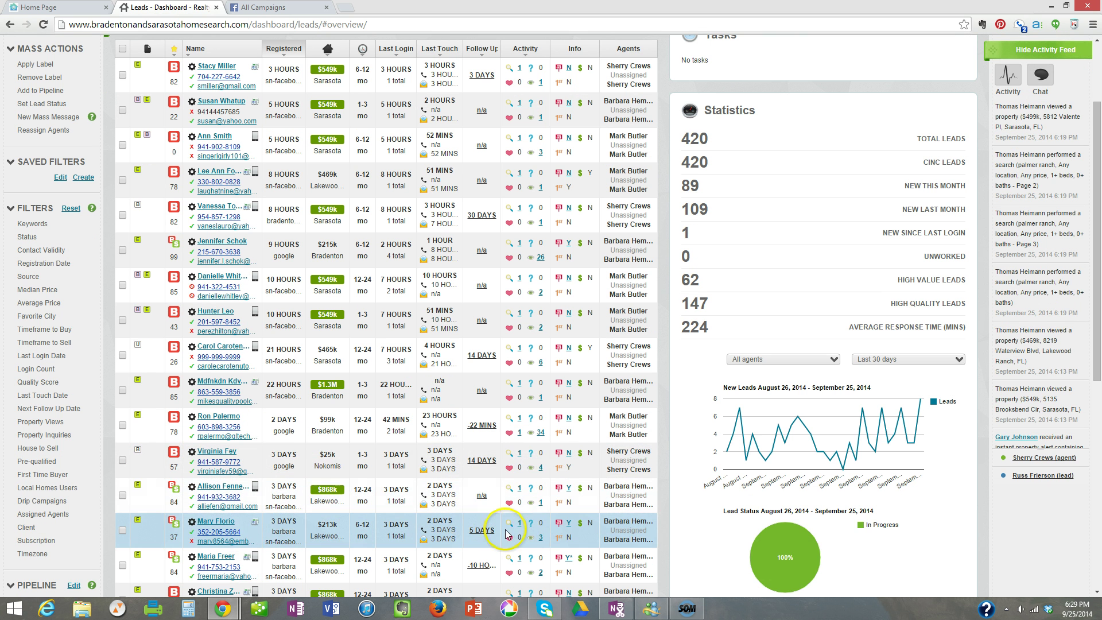
pyautogui.click(541, 538)
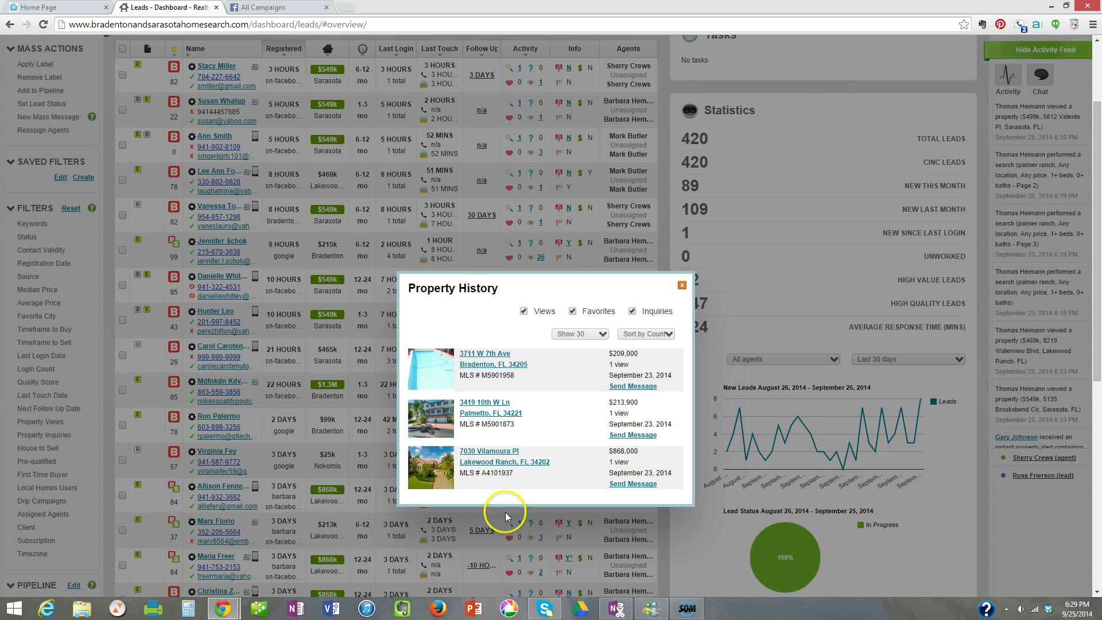
pyautogui.scroll(-1, 544, 397)
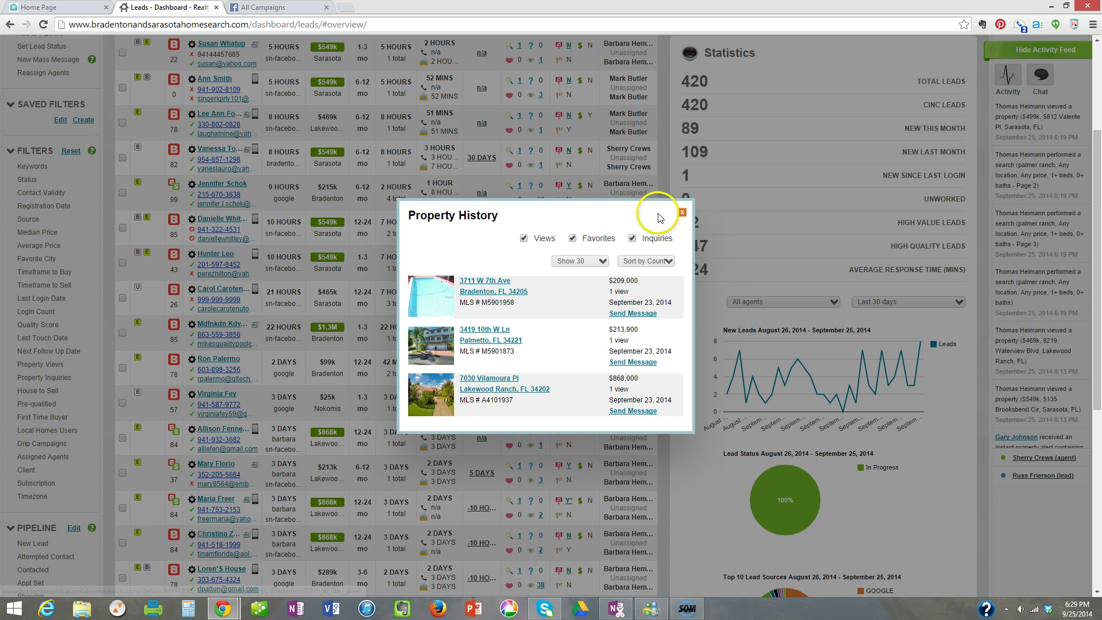
pyautogui.click(681, 212)
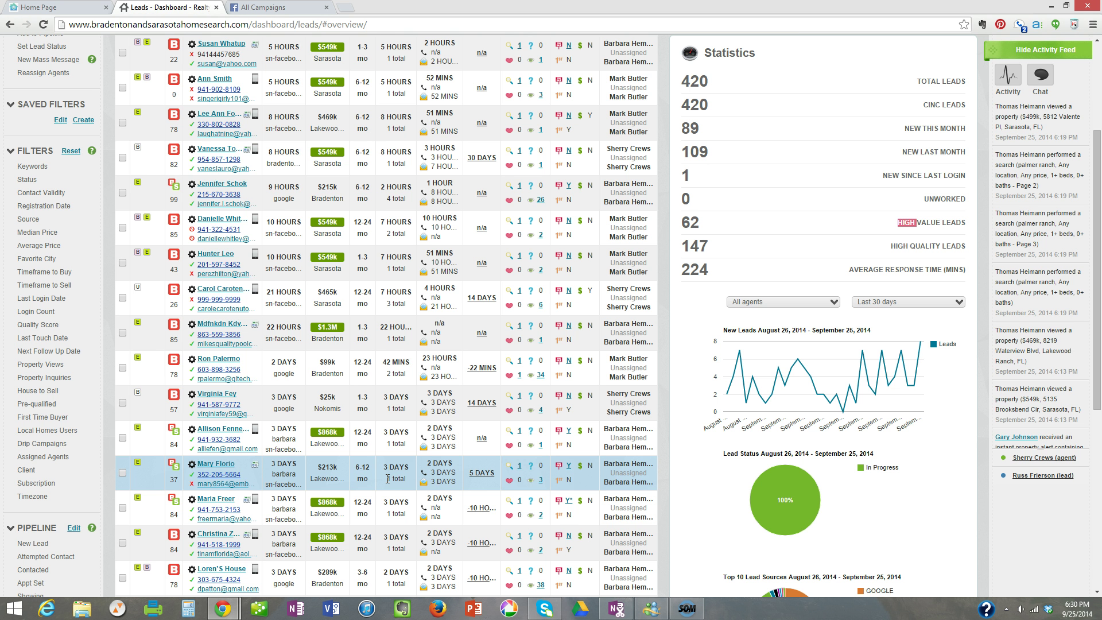
pyautogui.scroll(3, 379, 310)
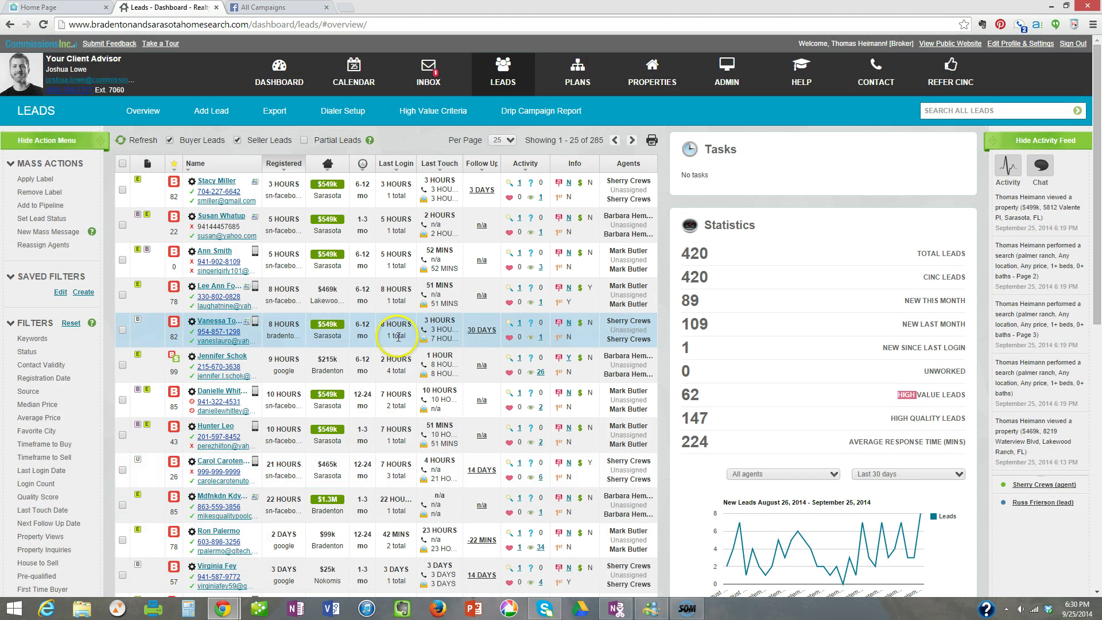
# Switch to the All Campaigns browser tab in Facebook Ads Manager.
pyautogui.click(274, 7)
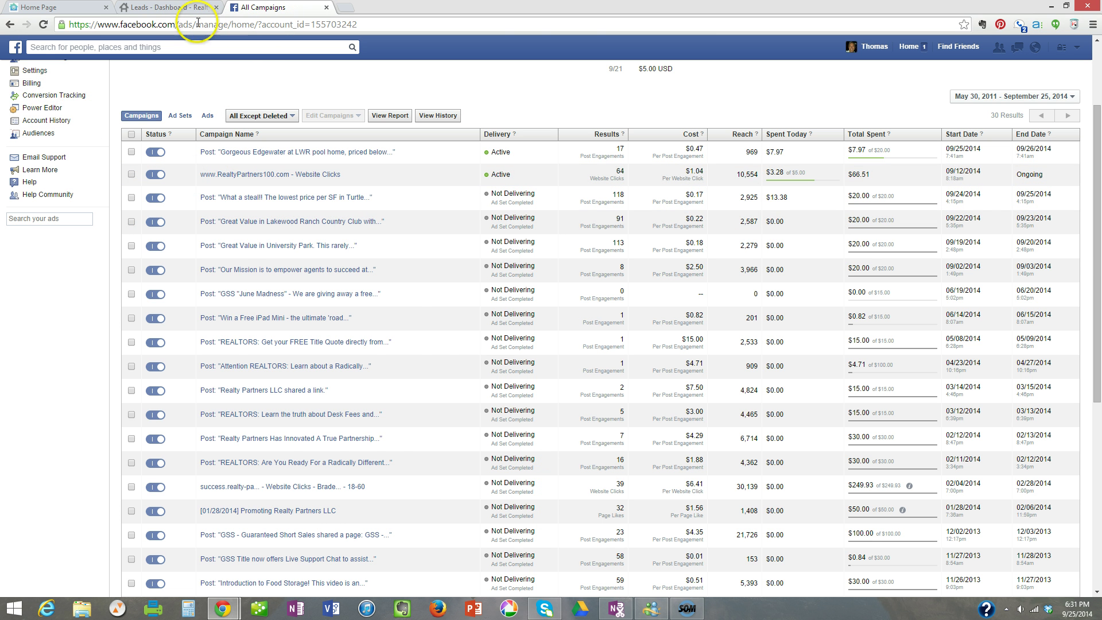
# Go from the Leads Dashboard to the public Bradenton and Sarasota home-search website.
pyautogui.click(184, 7)
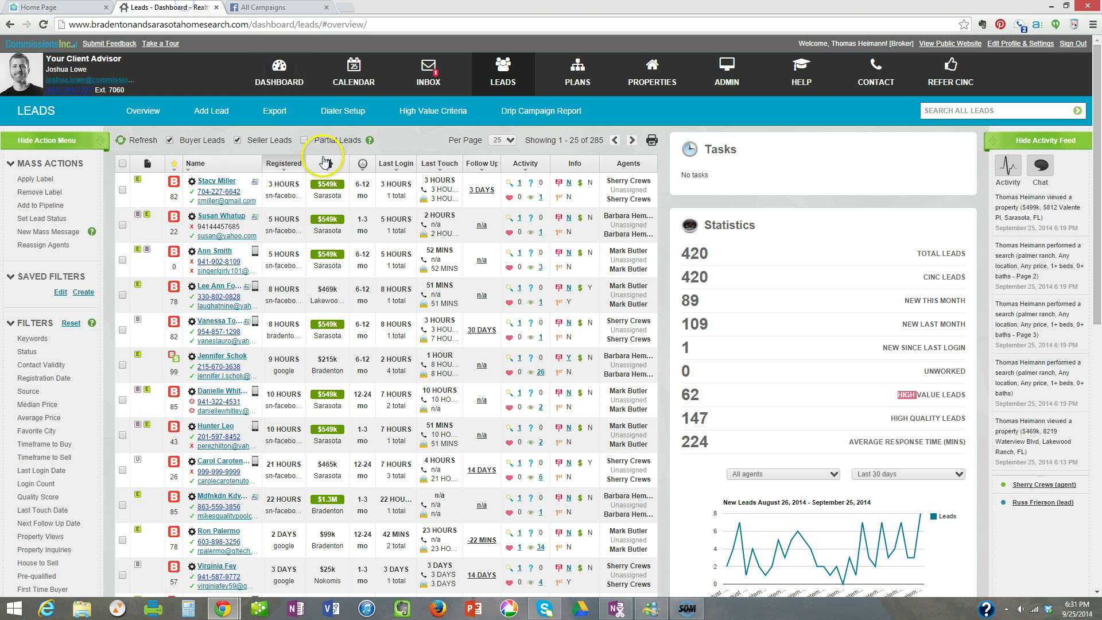
pyautogui.click(953, 48)
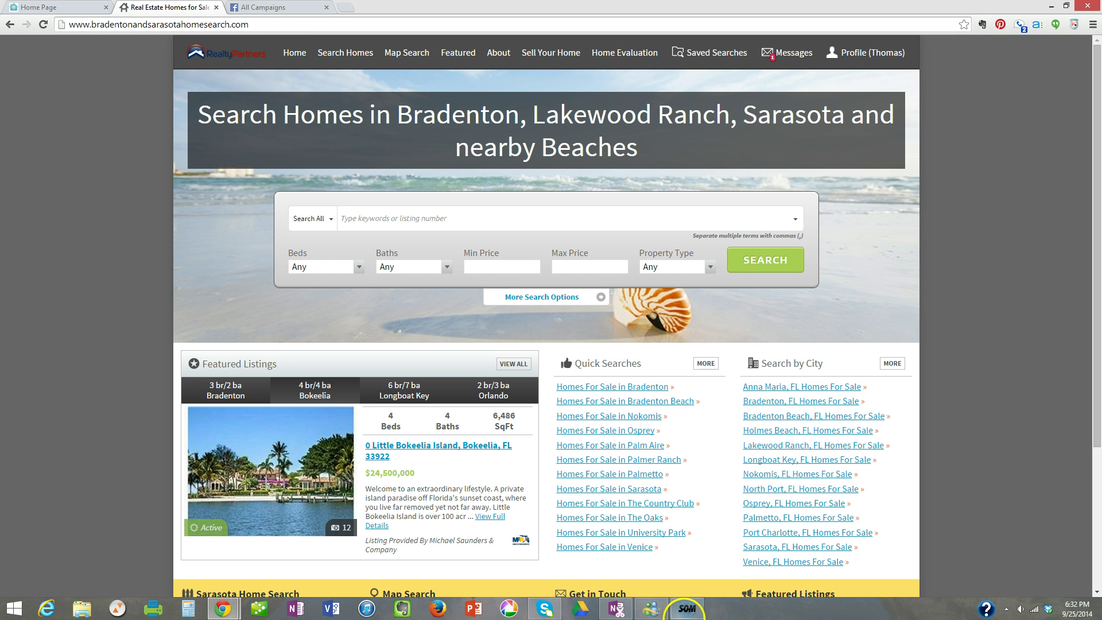
pyautogui.moveTo(691, 614)
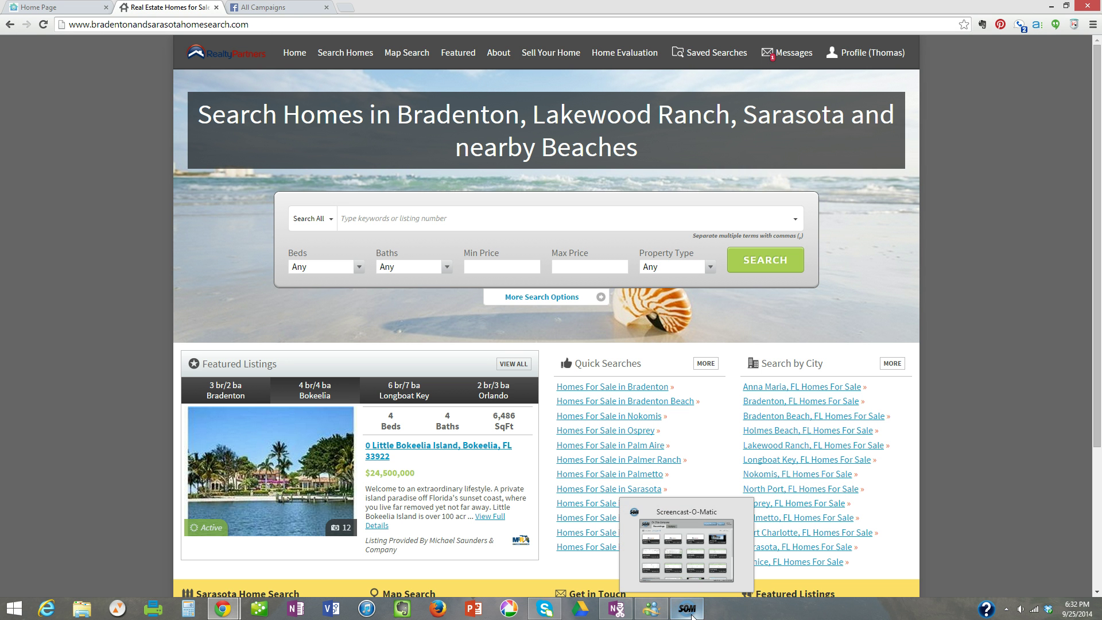